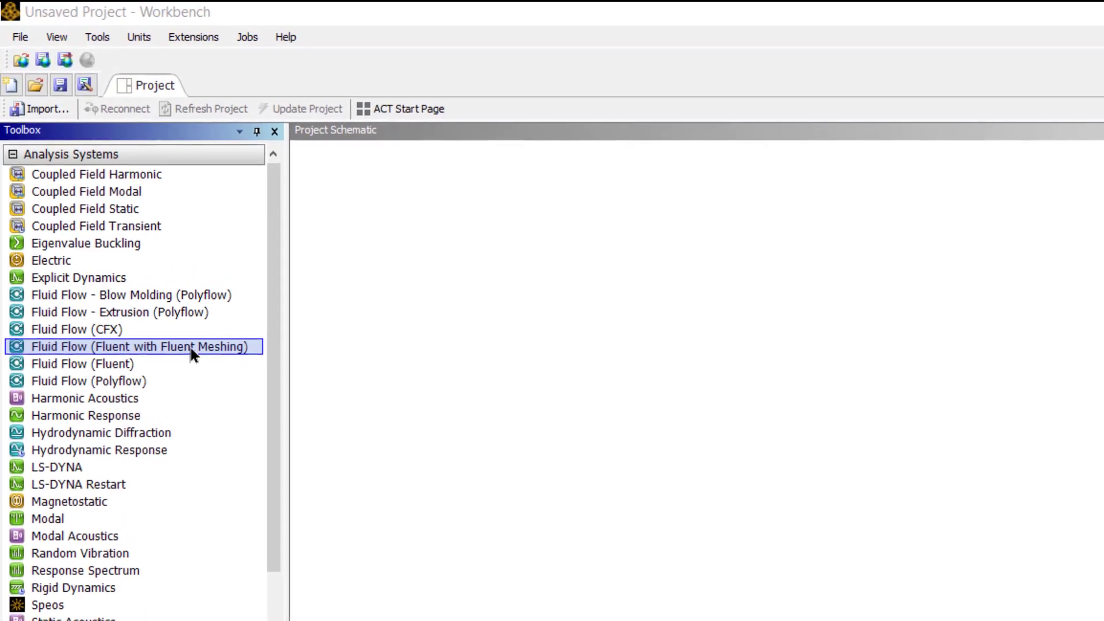
# Add a Fluid Flow (Fluent with Fluent Meshing) system and launch SpaceClaim from its Geometry cell
pyautogui.doubleClick(198, 360)
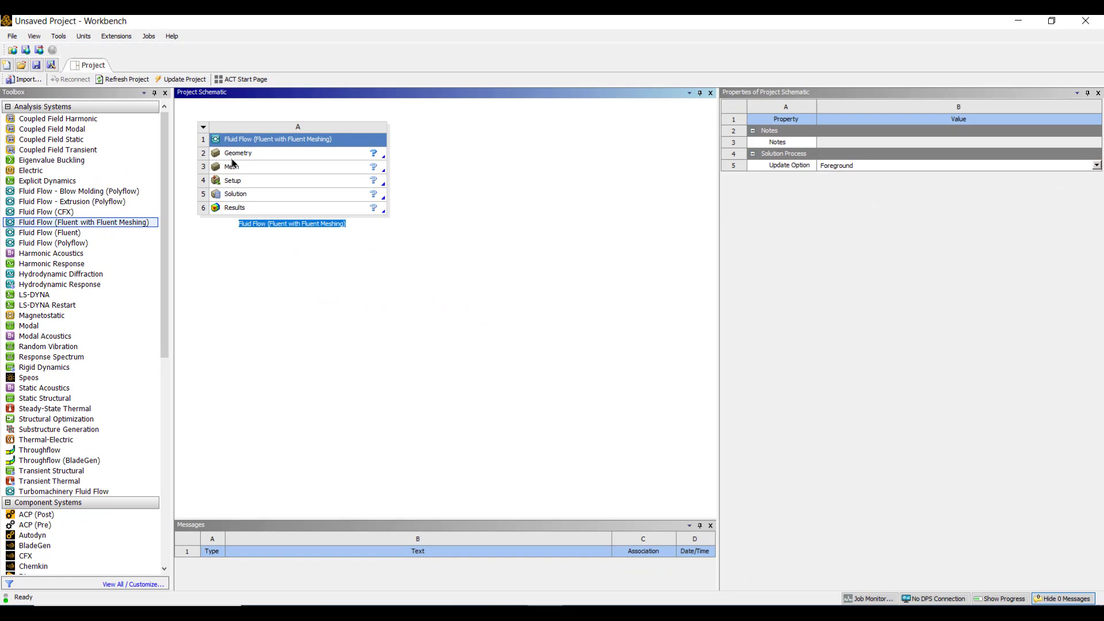
pyautogui.click(235, 154)
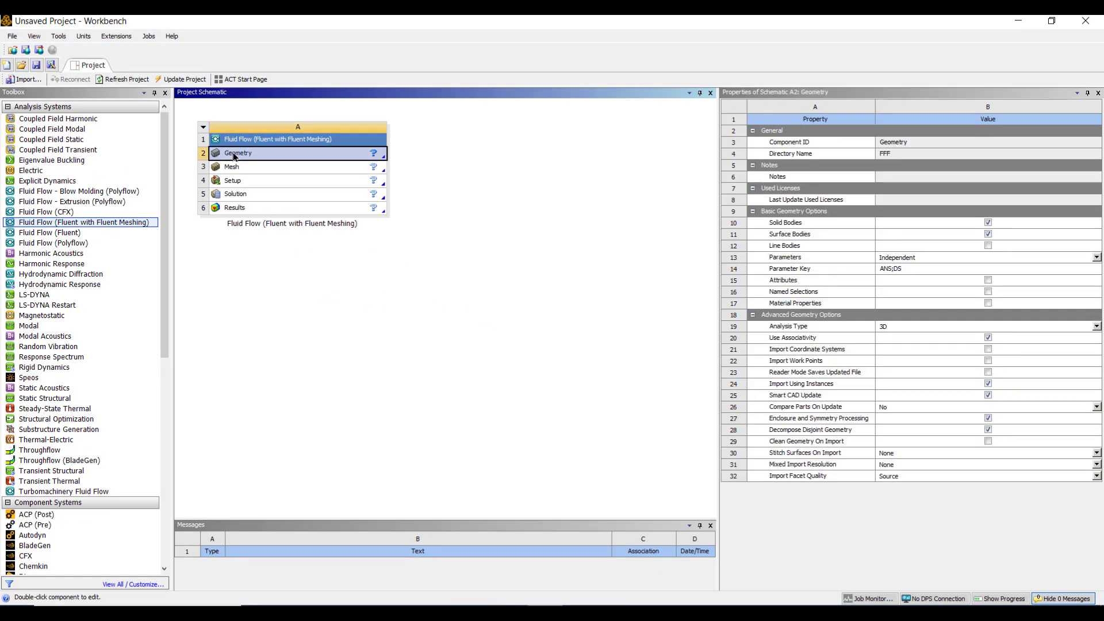
pyautogui.doubleClick(234, 154)
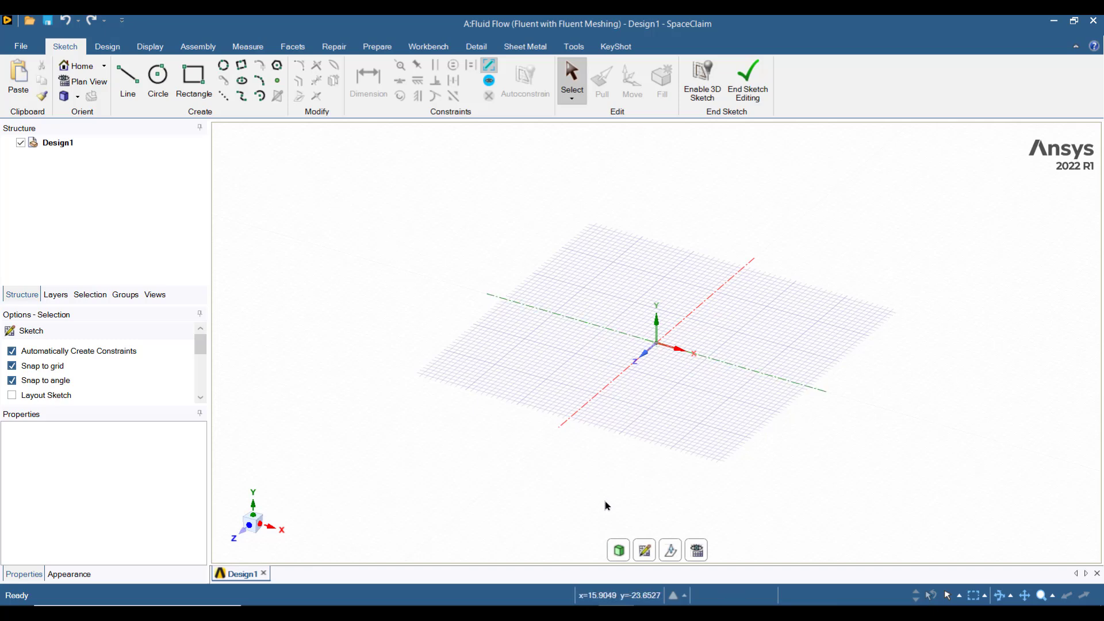
# Set a new sketch plane along the horizontal axis and view it in plan view
pyautogui.click(644, 552)
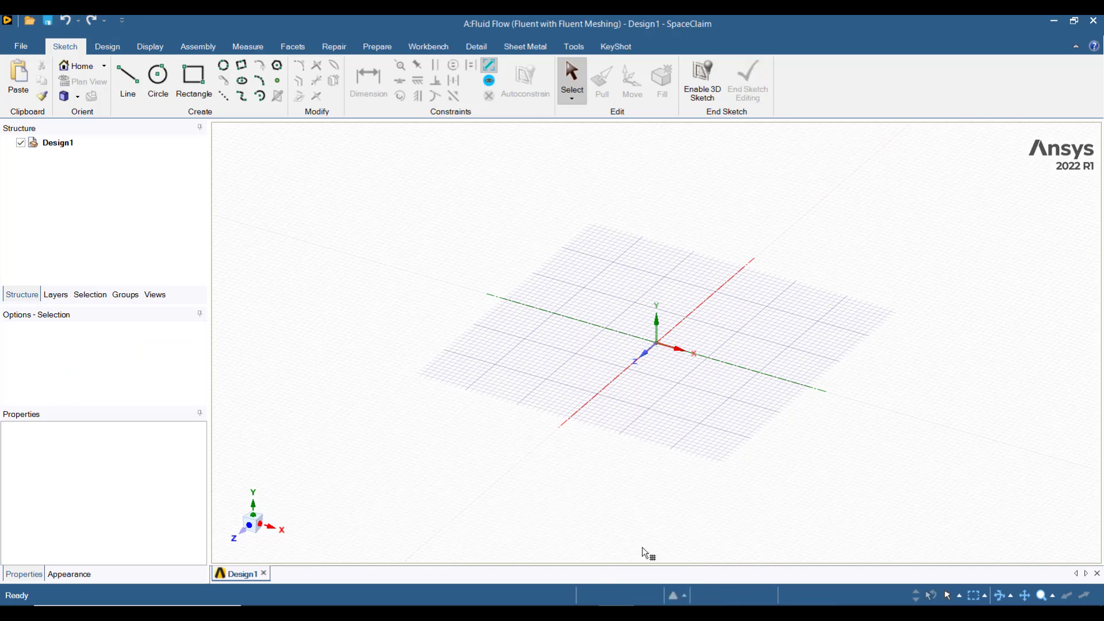
pyautogui.click(635, 332)
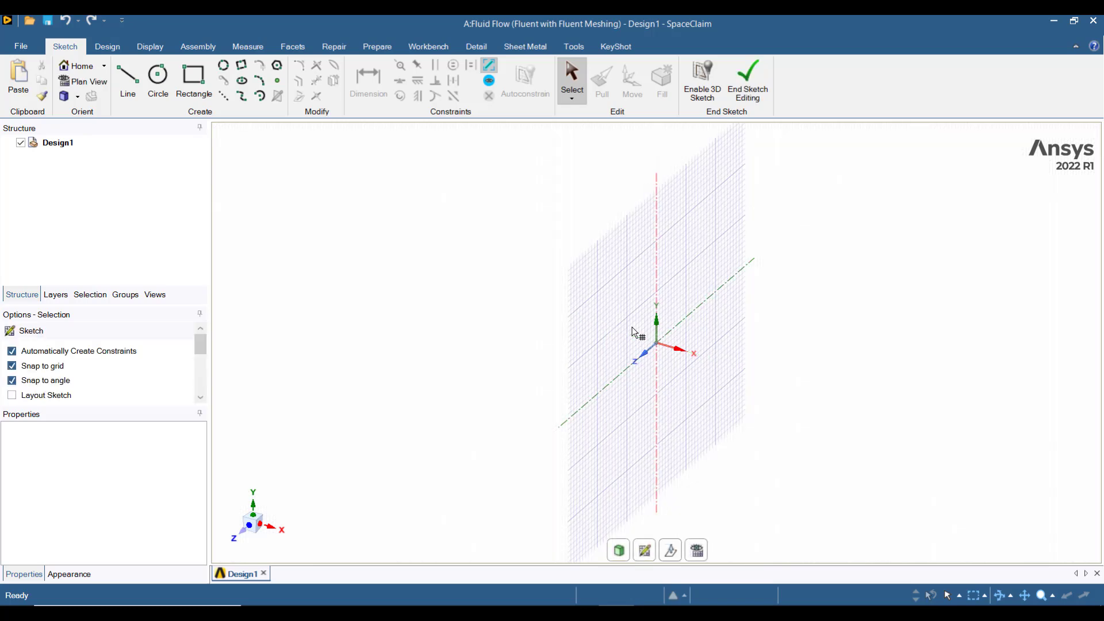
pyautogui.click(698, 552)
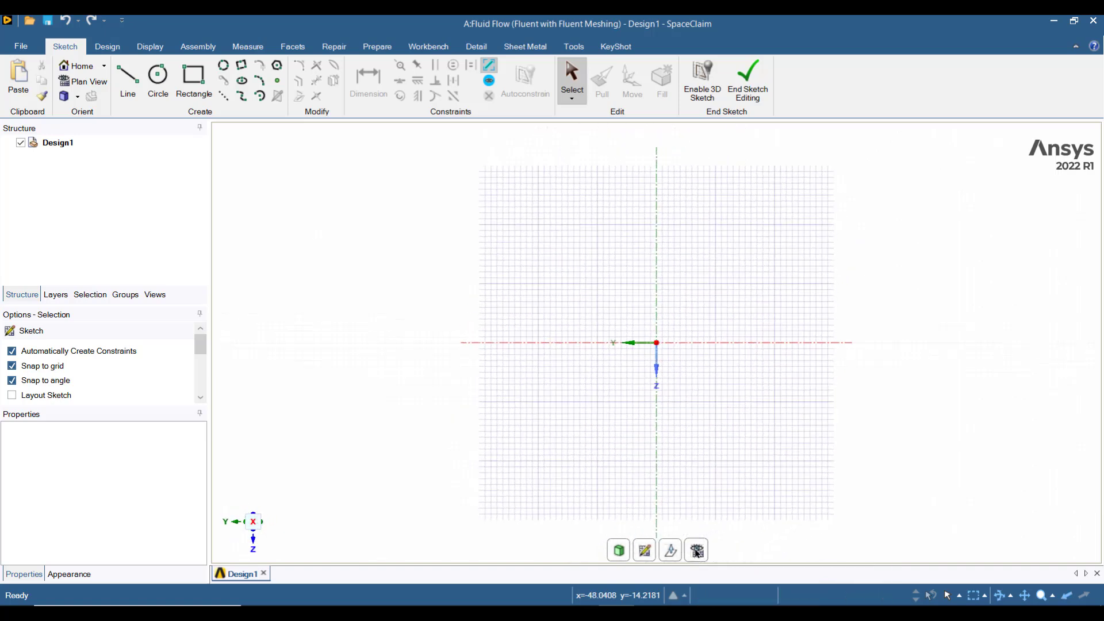
# Draw a circle of diameter 10 centred on the sketch origin
pyautogui.click(158, 76)
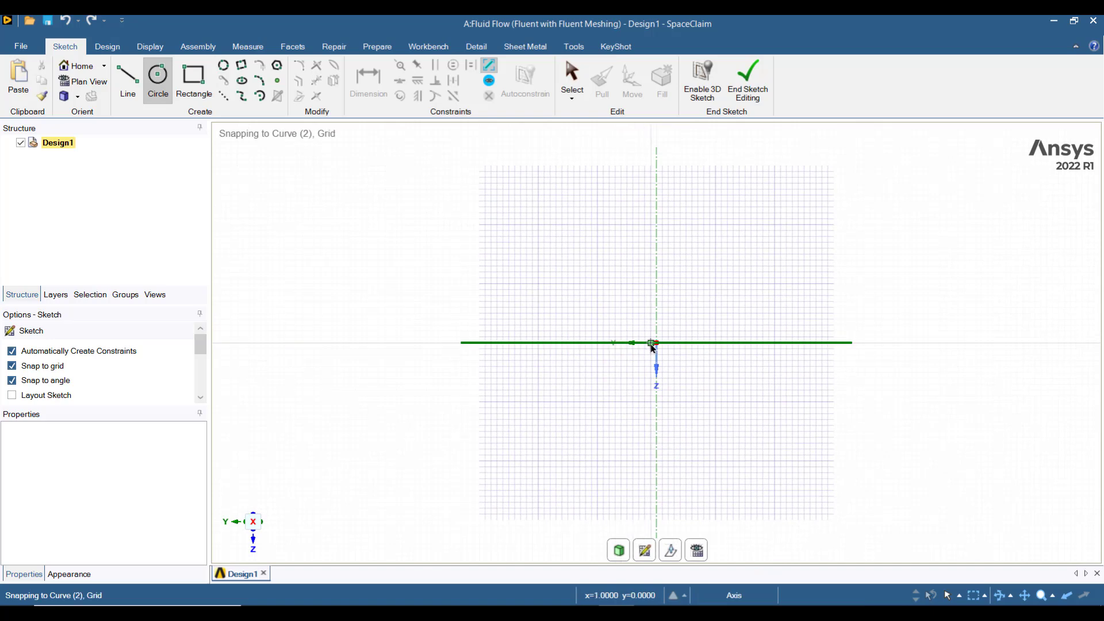
pyautogui.click(656, 343)
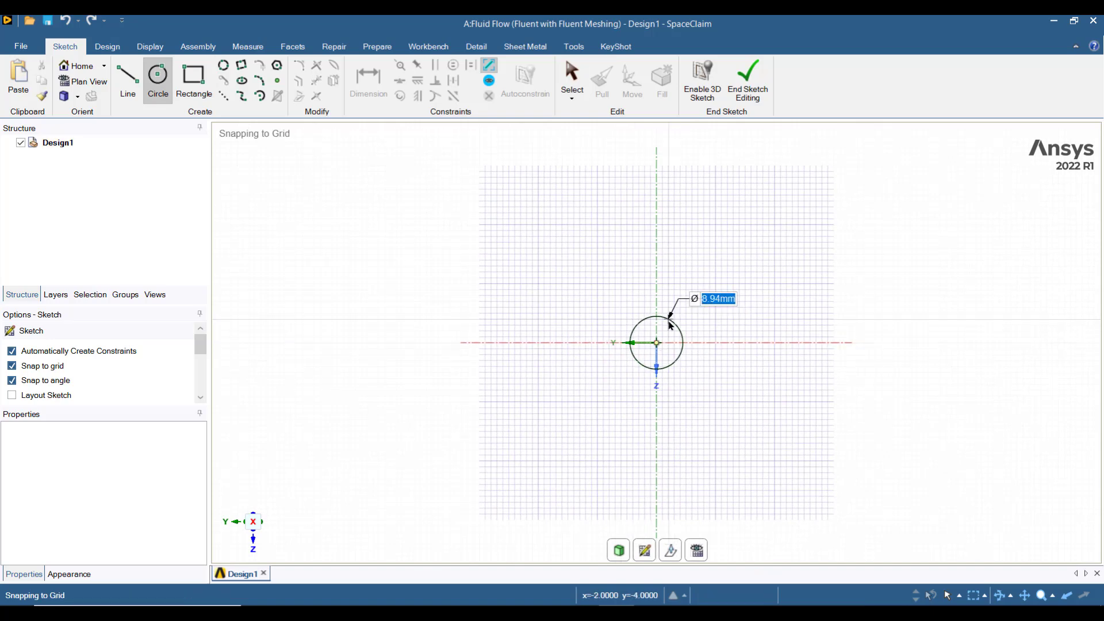
pyautogui.write('10')
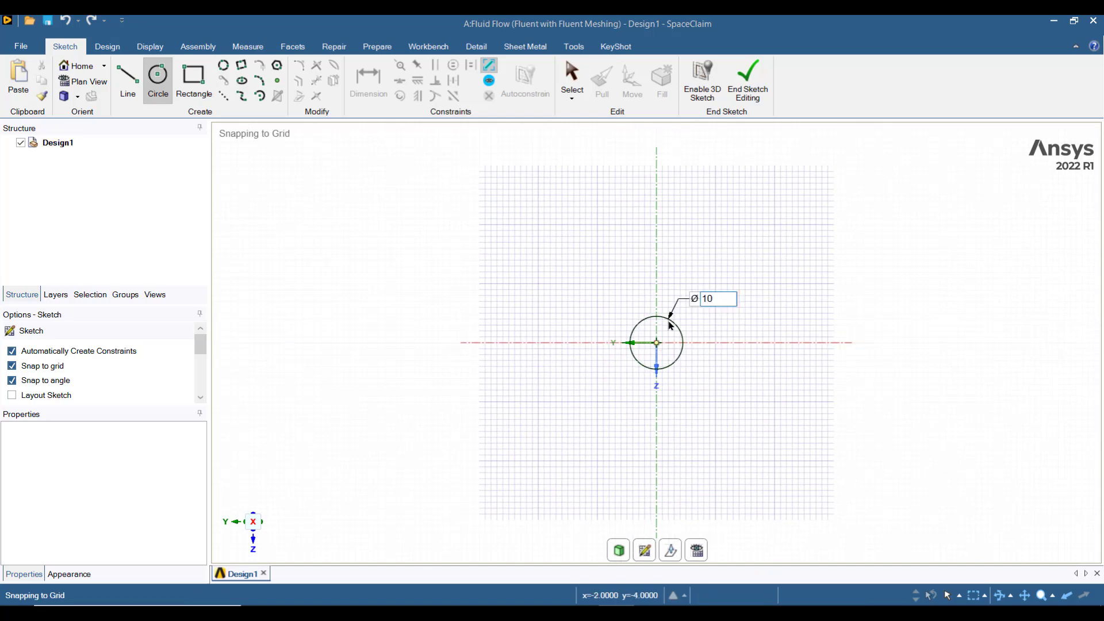
pyautogui.press('Return')
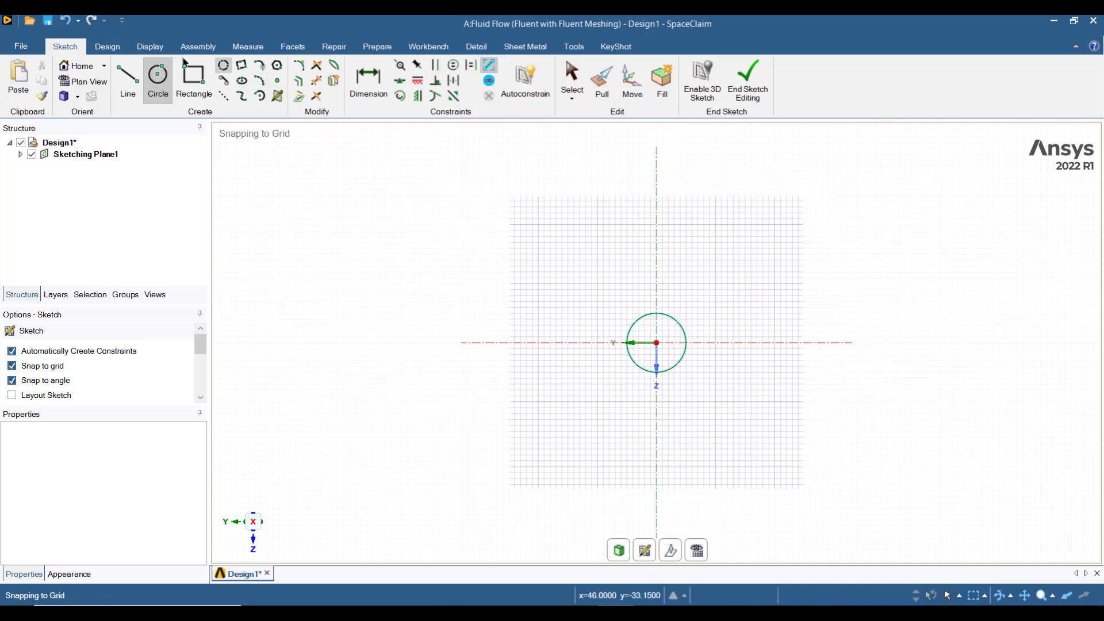
# Pull the 10 mm circular face into a solid cylinder 3000 mm long
pyautogui.click(120, 49)
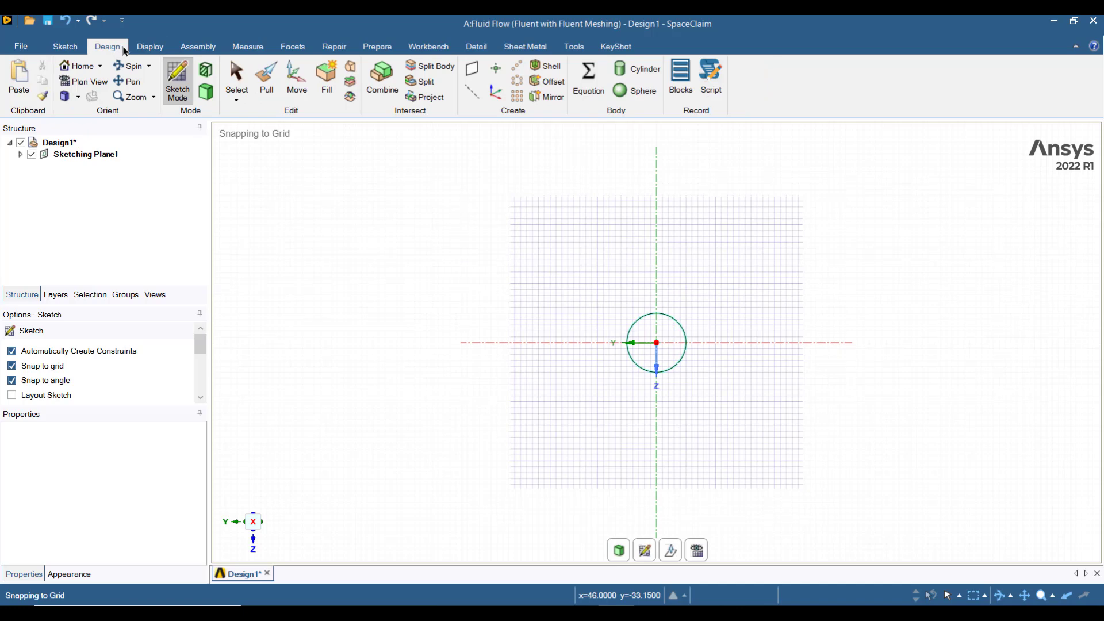
pyautogui.click(265, 80)
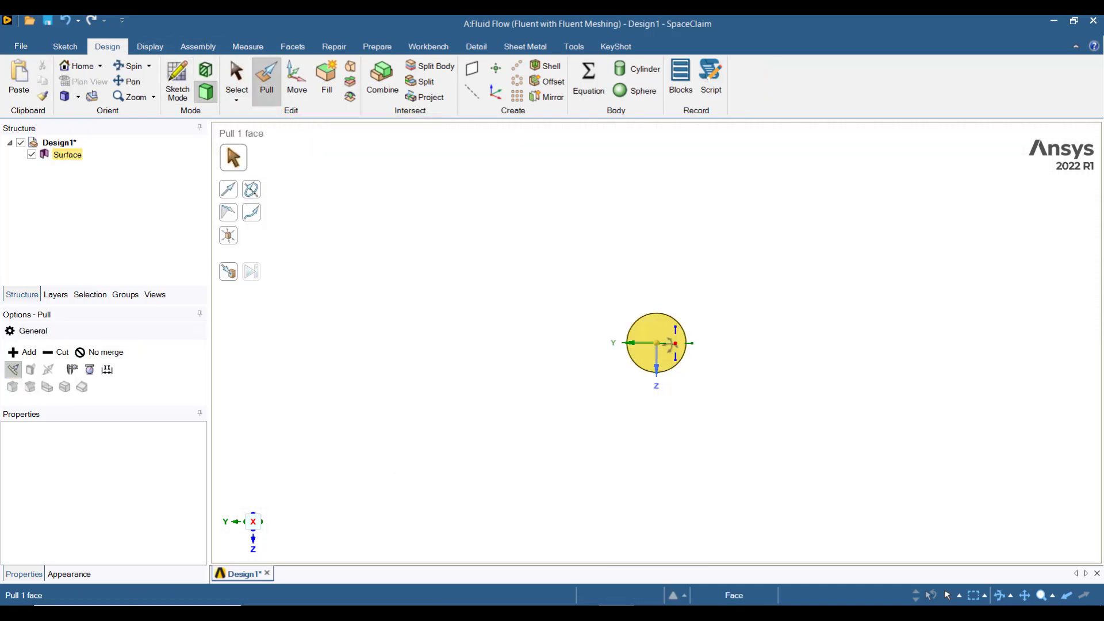
pyautogui.moveTo(613, 350); pyautogui.dragTo(668, 359, button='middle')
pyautogui.click(663, 357)
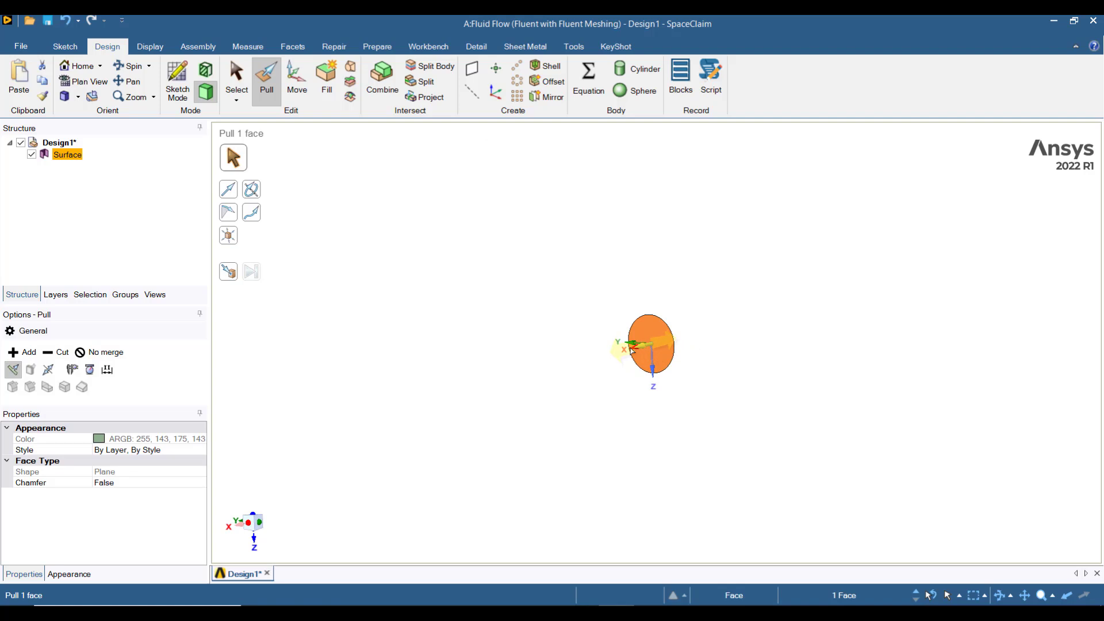
pyautogui.moveTo(645, 349); pyautogui.dragTo(596, 369)
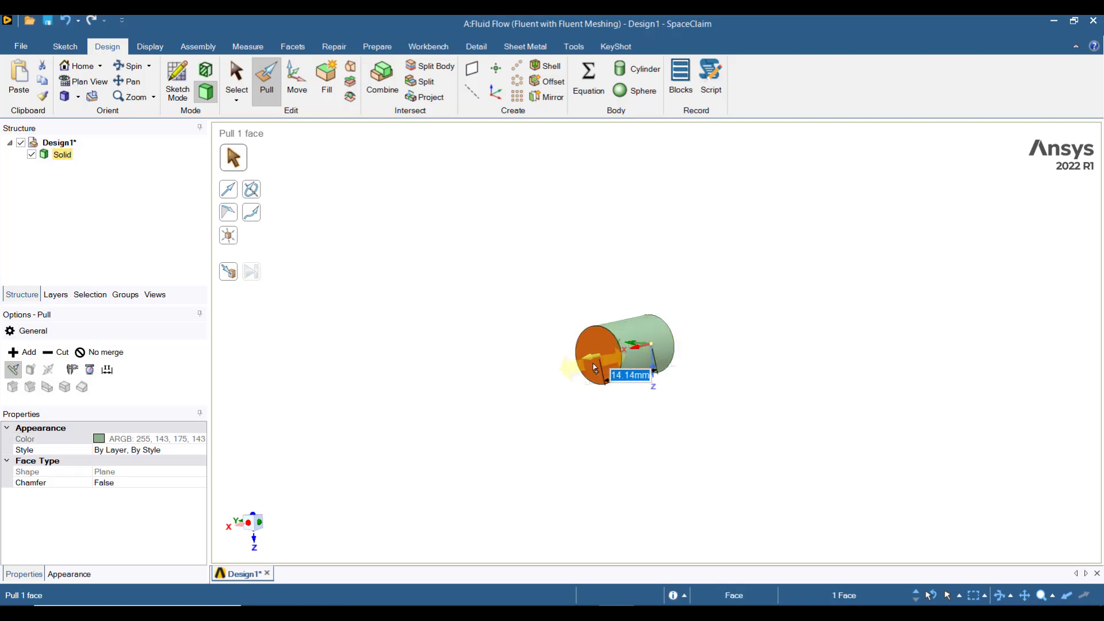
pyautogui.write('3')
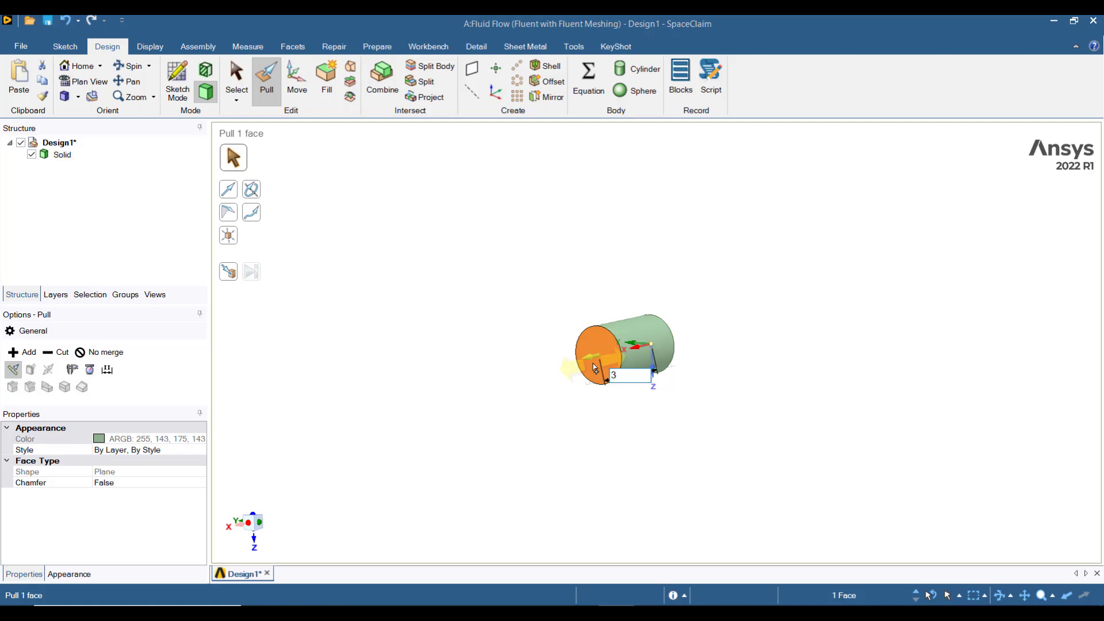
pyautogui.write('000')
pyautogui.press('Return')
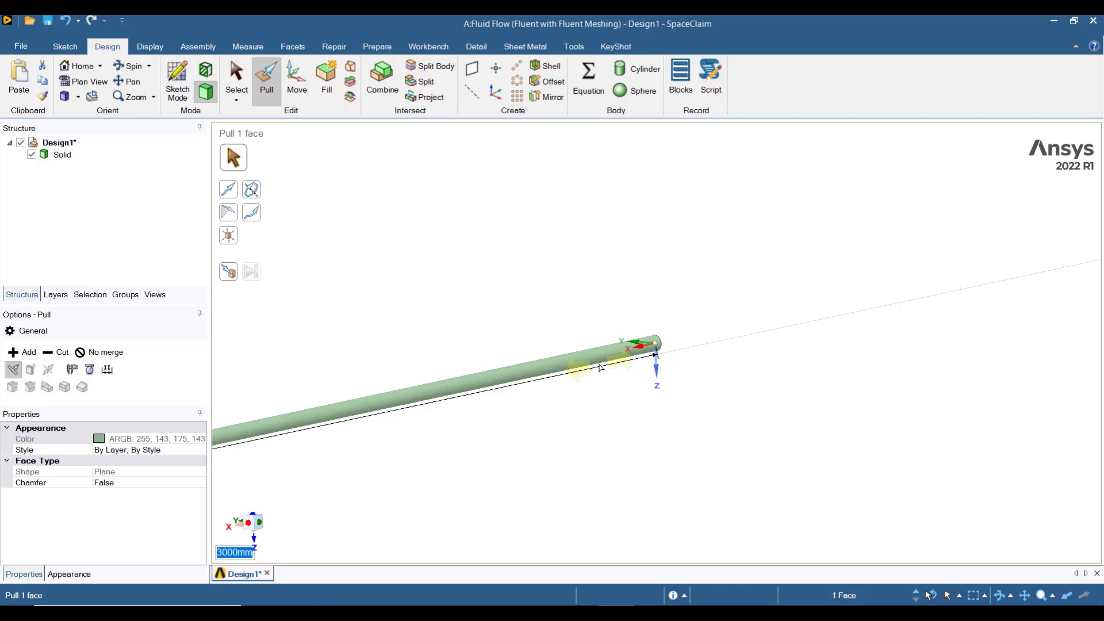
pyautogui.scroll(-2, 598, 368)
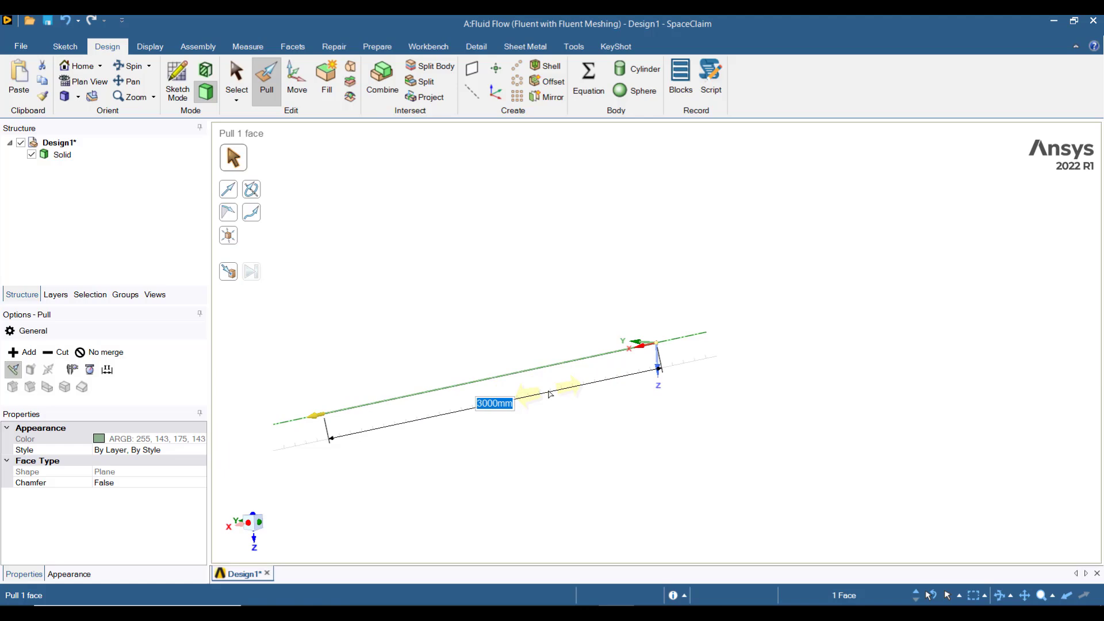
# Rename the Solid body to 'fluid domain' and select the cylinder's circular end face
pyautogui.click(63, 155)
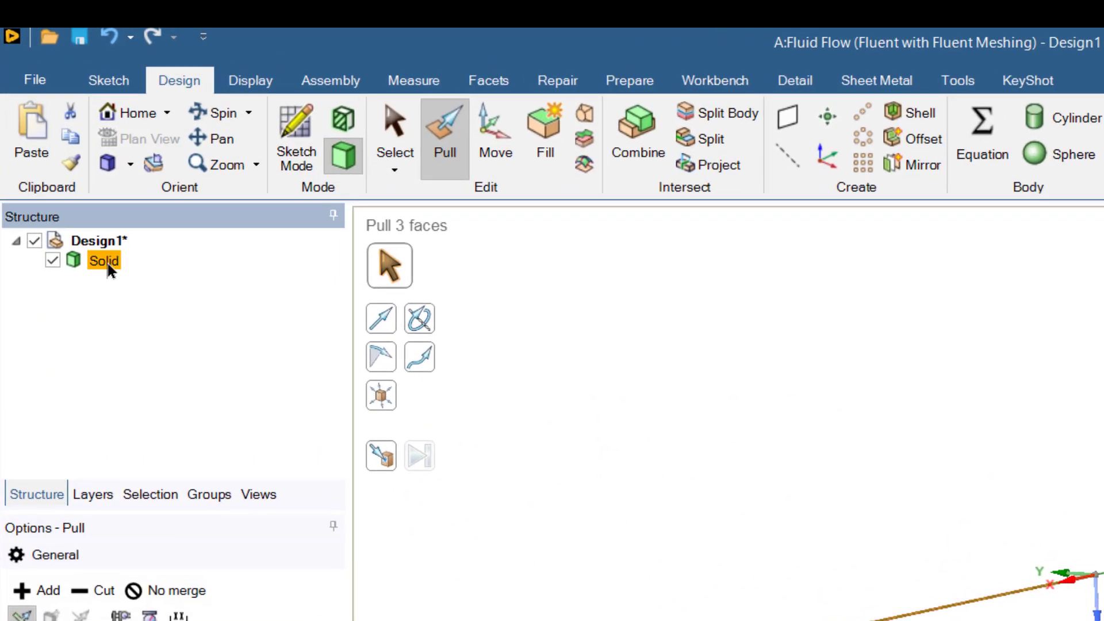
pyautogui.rightClick(107, 265)
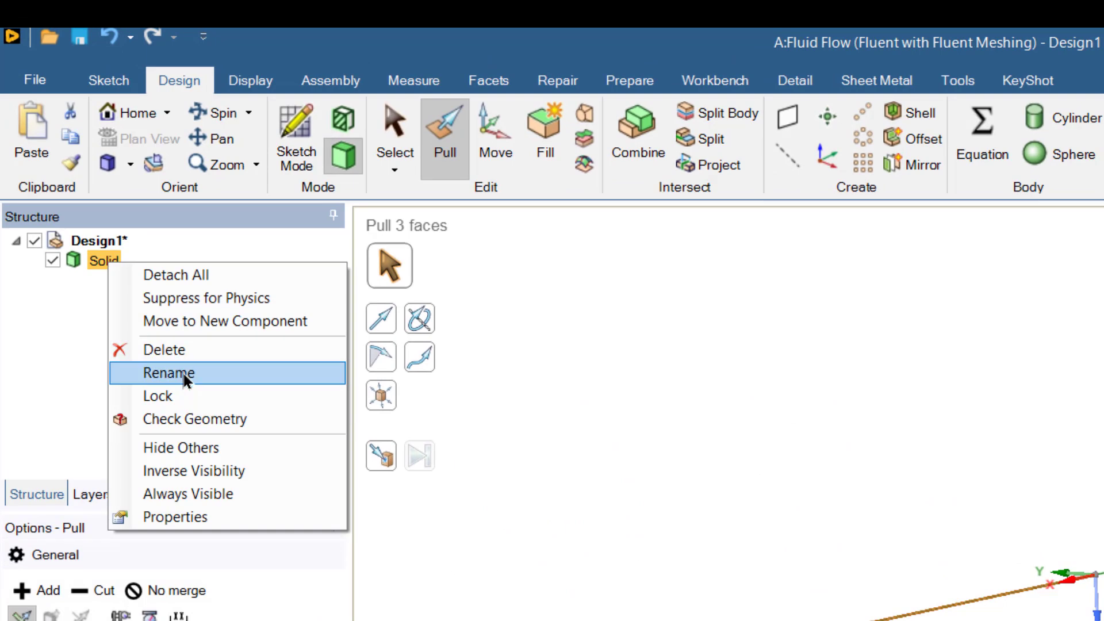
pyautogui.click(206, 378)
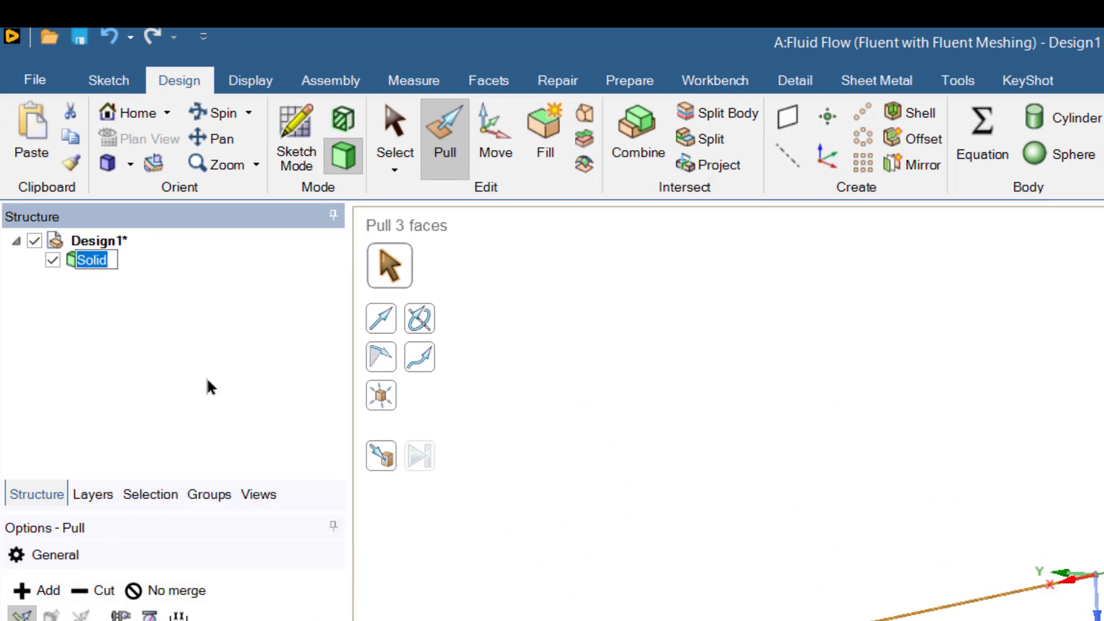
pyautogui.write('flui')
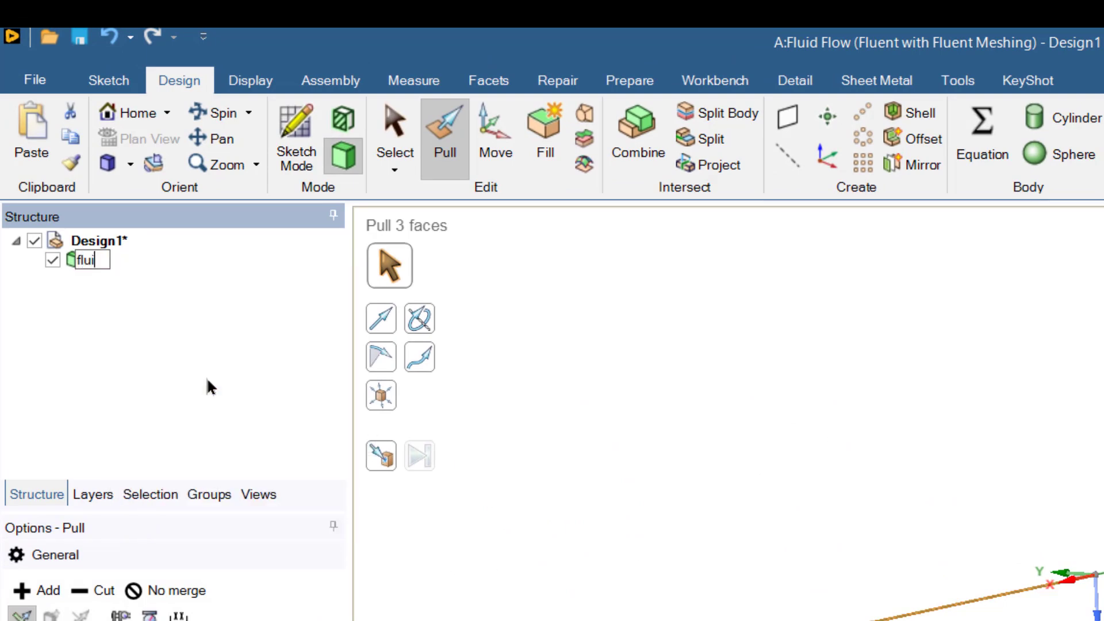
pyautogui.write('d domain')
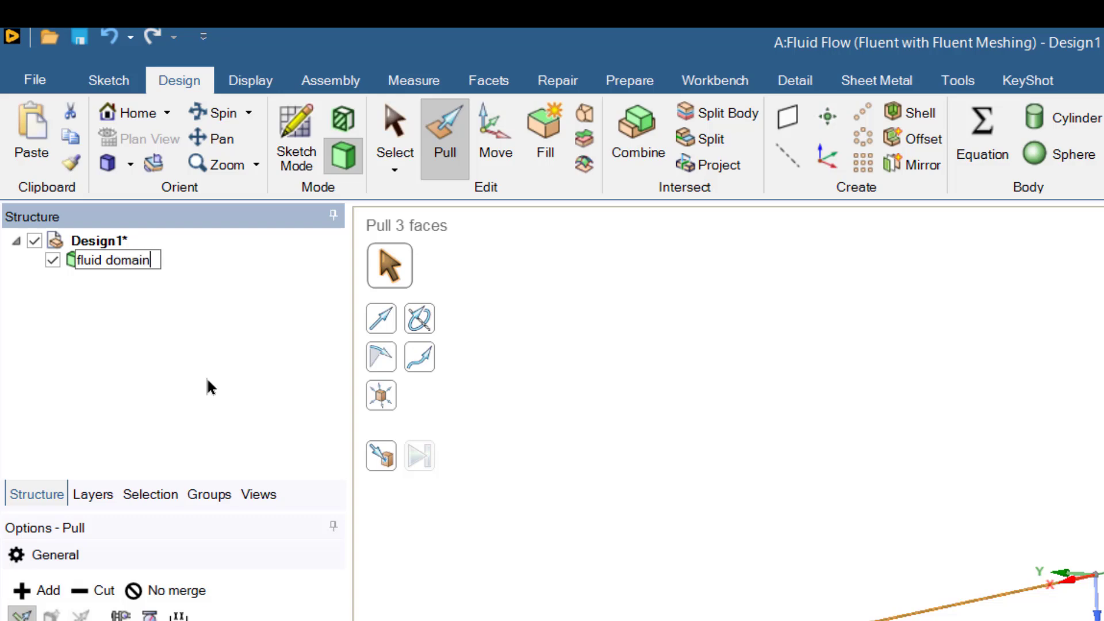
pyautogui.press('Return')
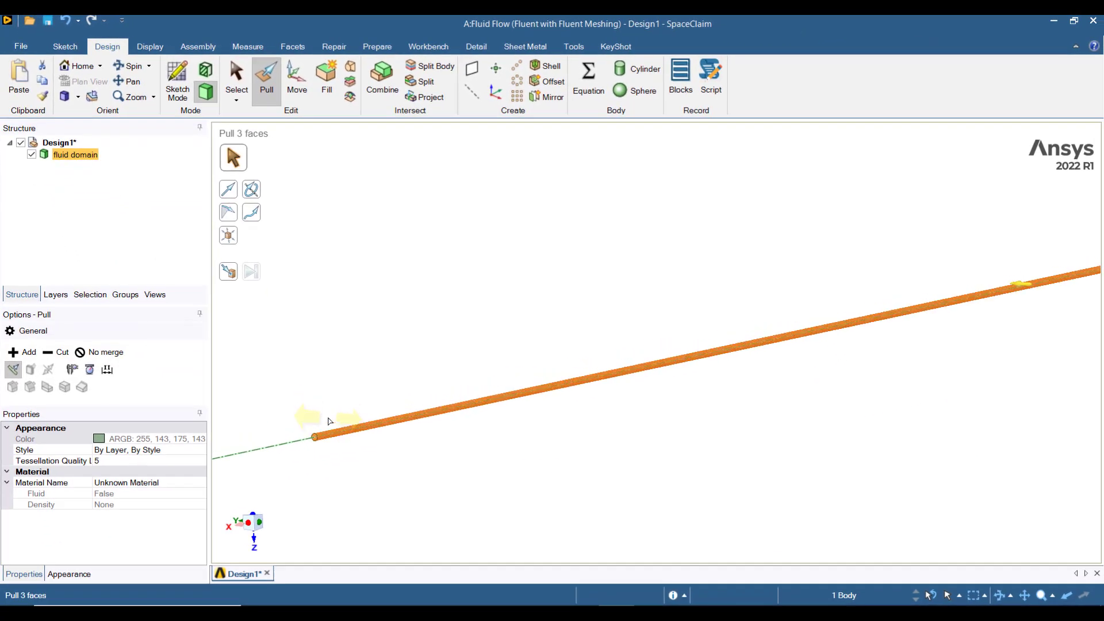
pyautogui.click(317, 438)
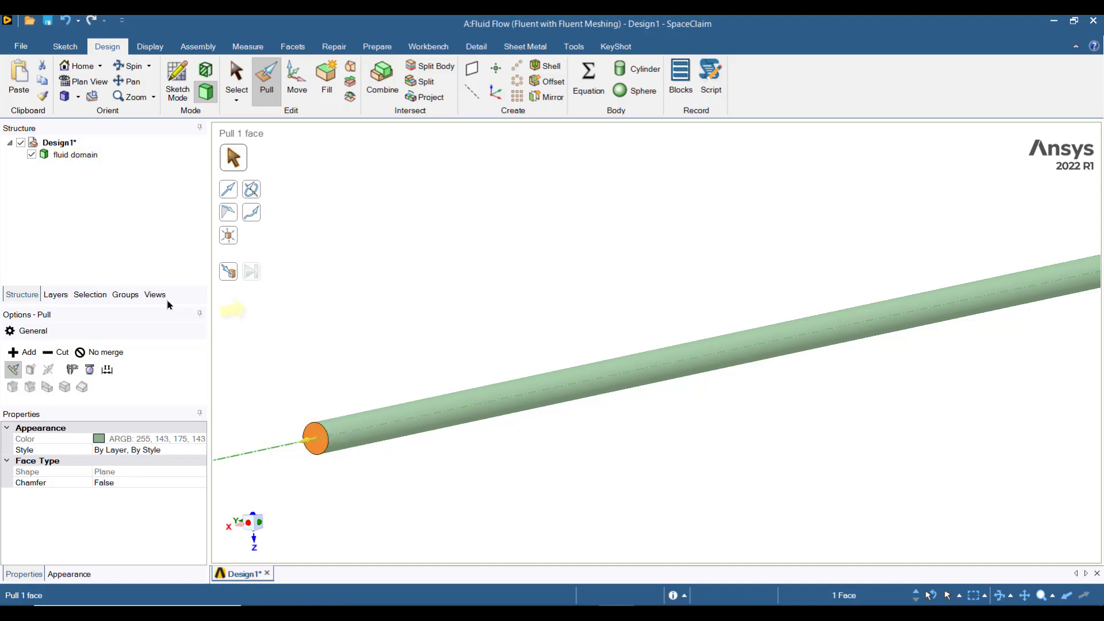
# Create a named selection 'outlet' from the selected end face
pyautogui.click(223, 487)
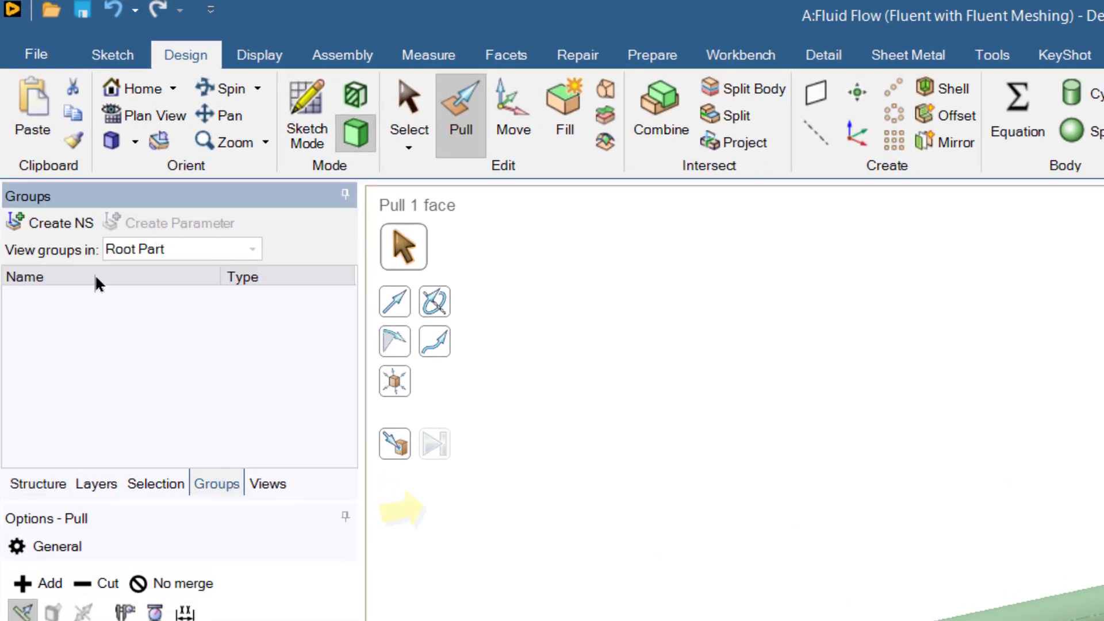
pyautogui.click(87, 222)
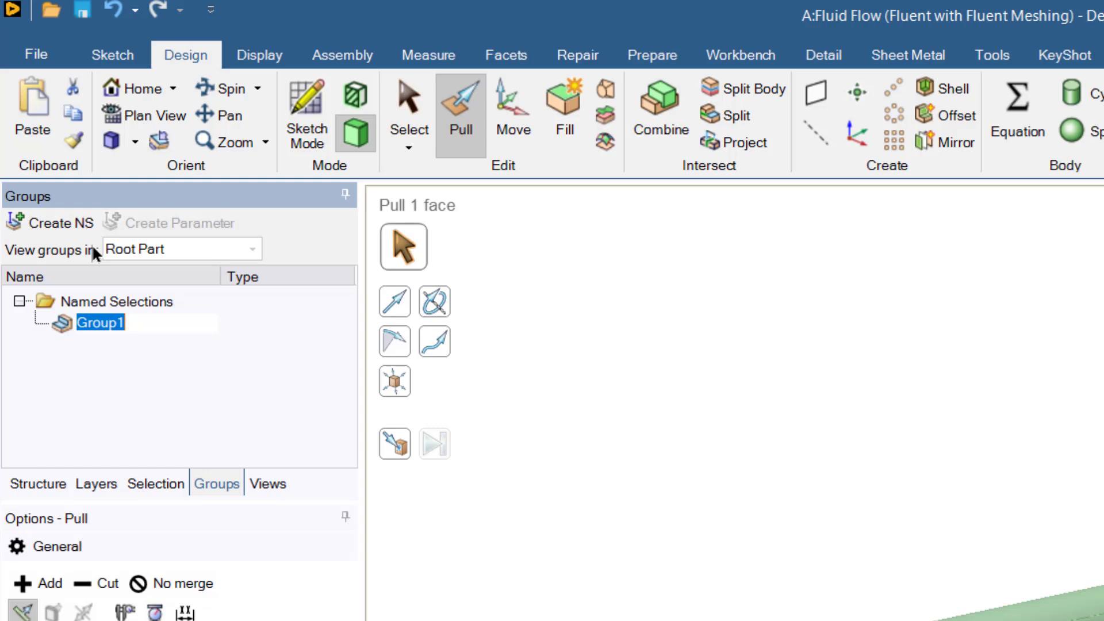
pyautogui.write('out')
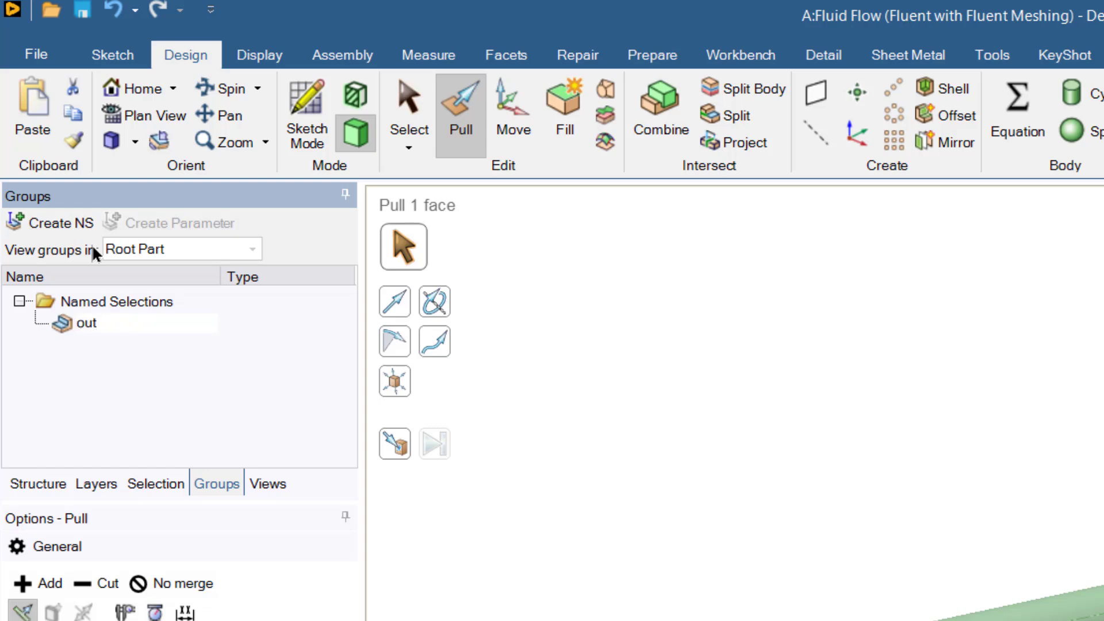
pyautogui.write('let')
pyautogui.press('Return')
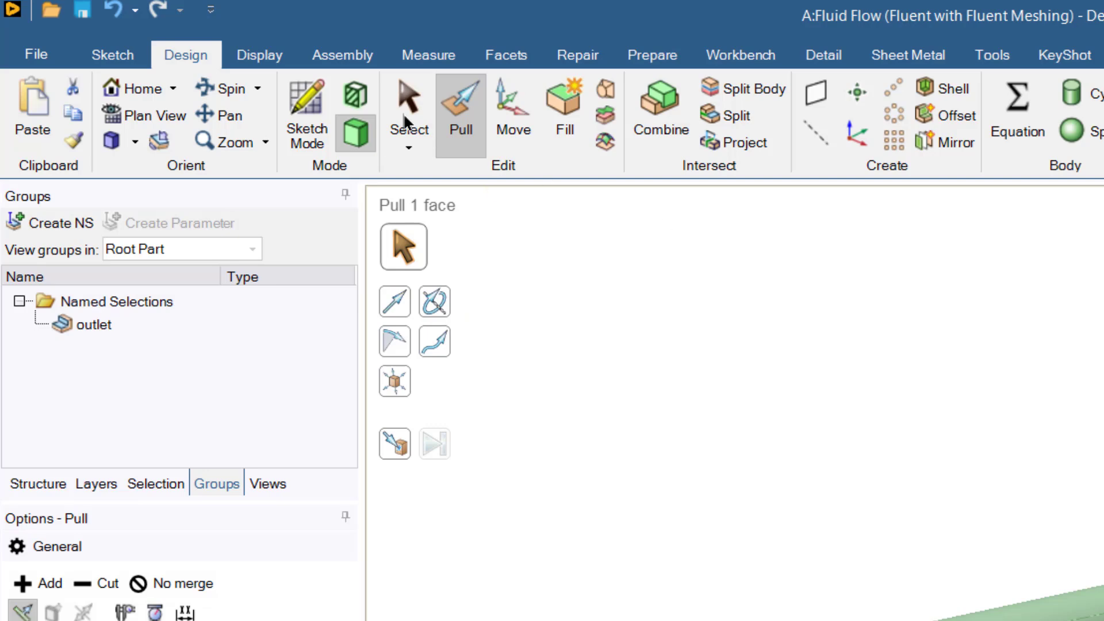
# Select the opposite end face and create a named selection 'inlet'
pyautogui.click(141, 88)
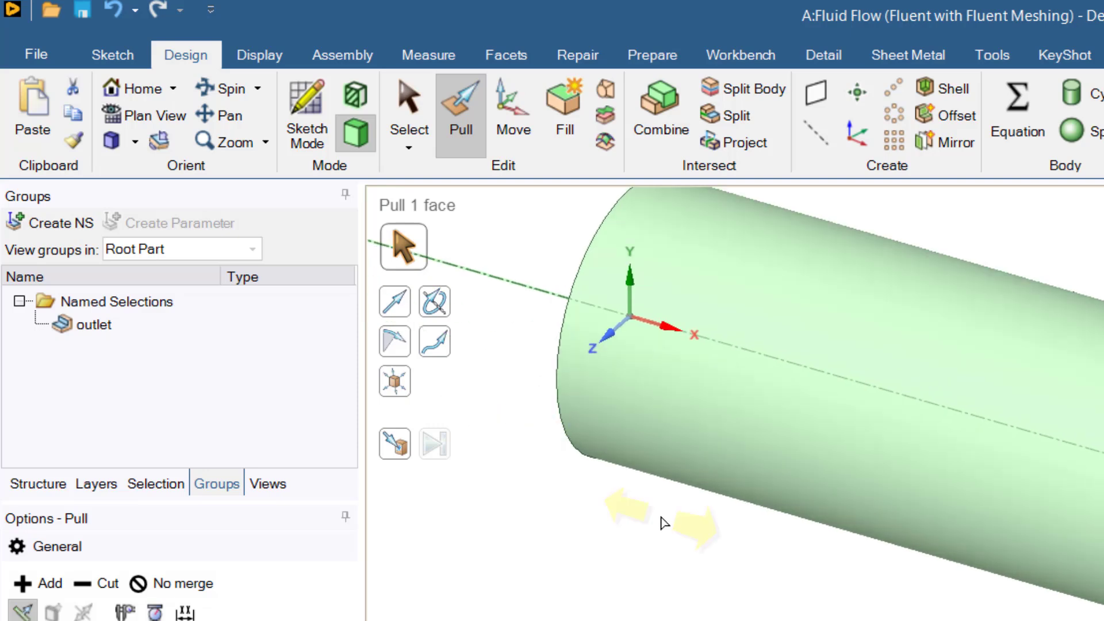
pyautogui.moveTo(661, 517); pyautogui.dragTo(747, 560, button='middle')
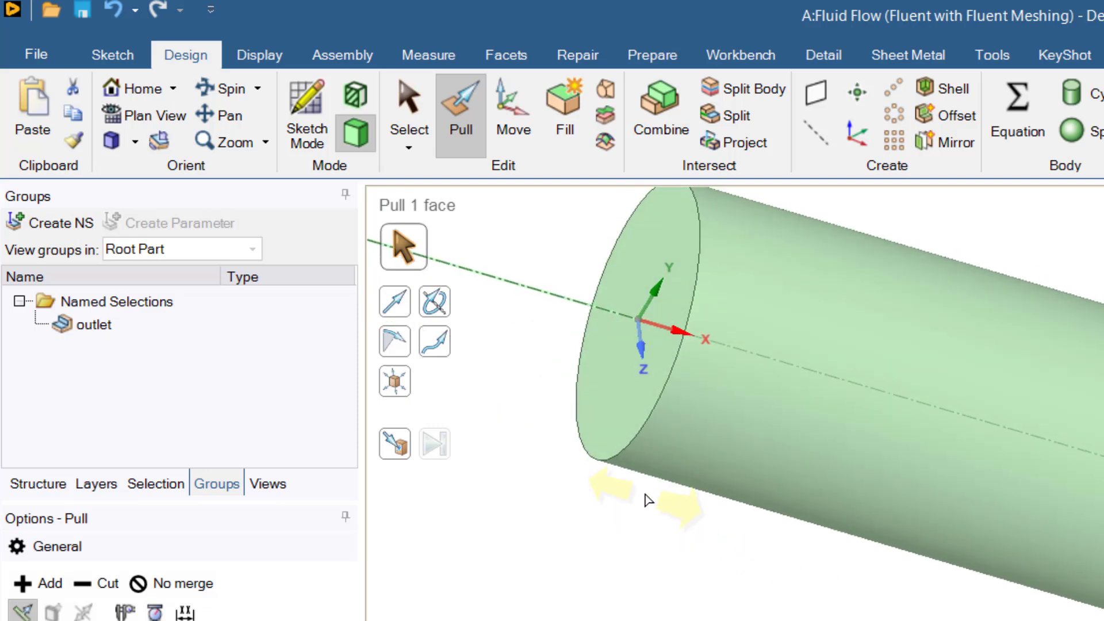
pyautogui.click(616, 425)
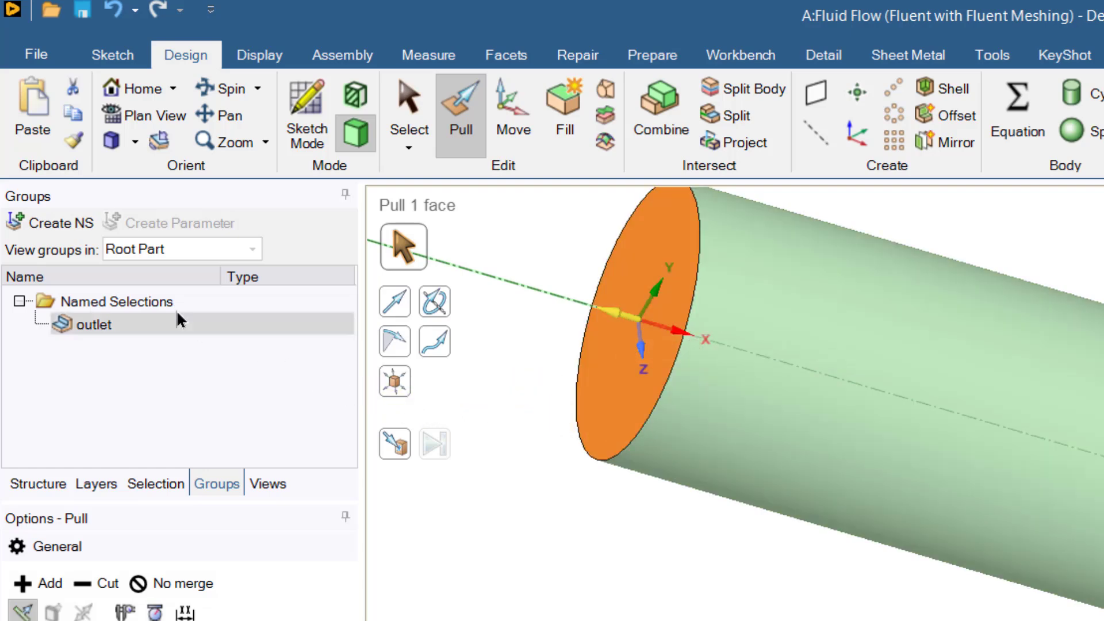
pyautogui.click(70, 227)
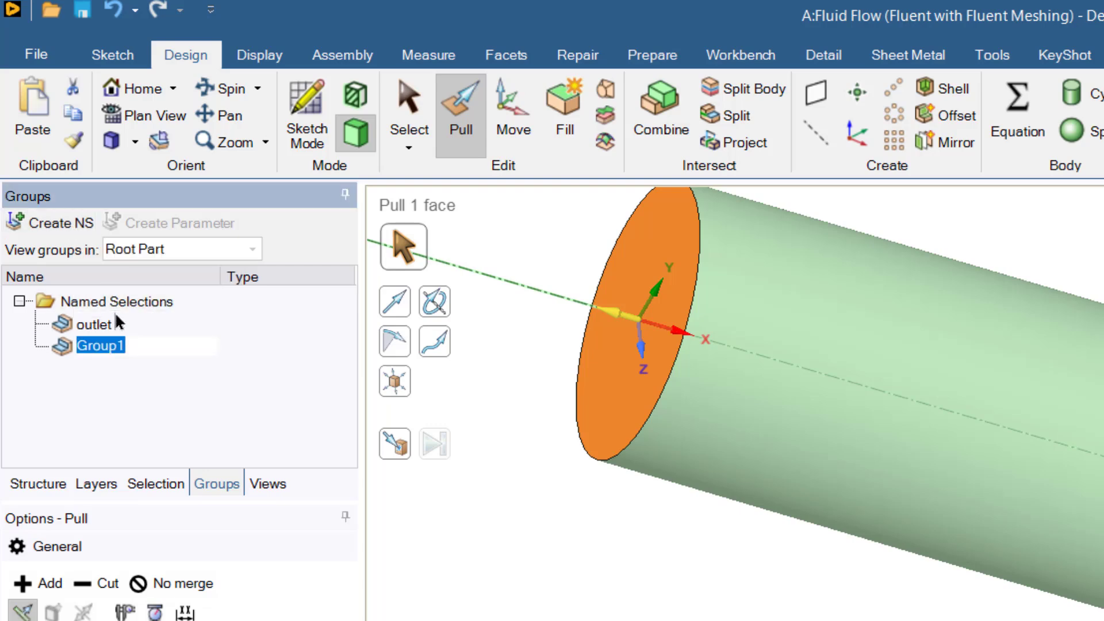
pyautogui.write('inlet')
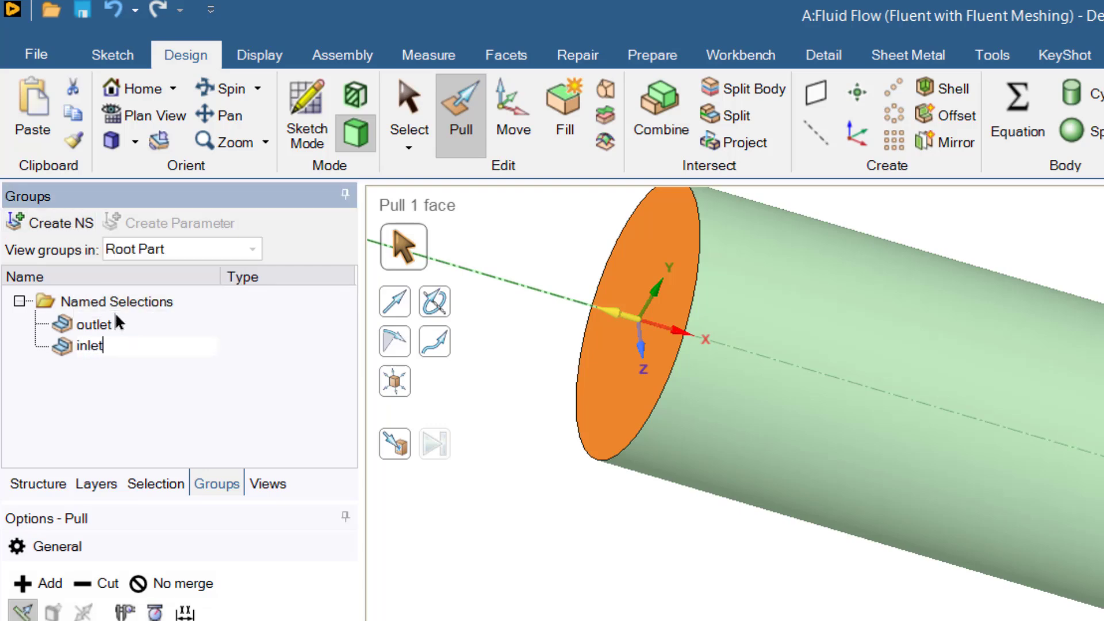
pyautogui.press('Return')
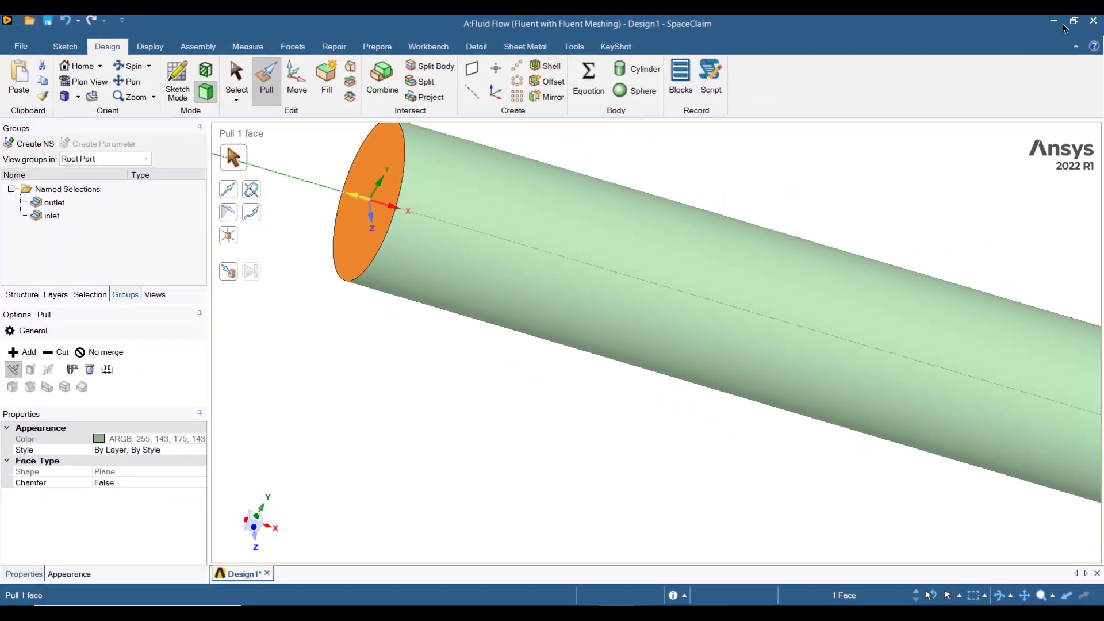
# Close SpaceClaim and start Fluent Meshing from the Mesh cell with Double Precision enabled
pyautogui.click(1093, 23)
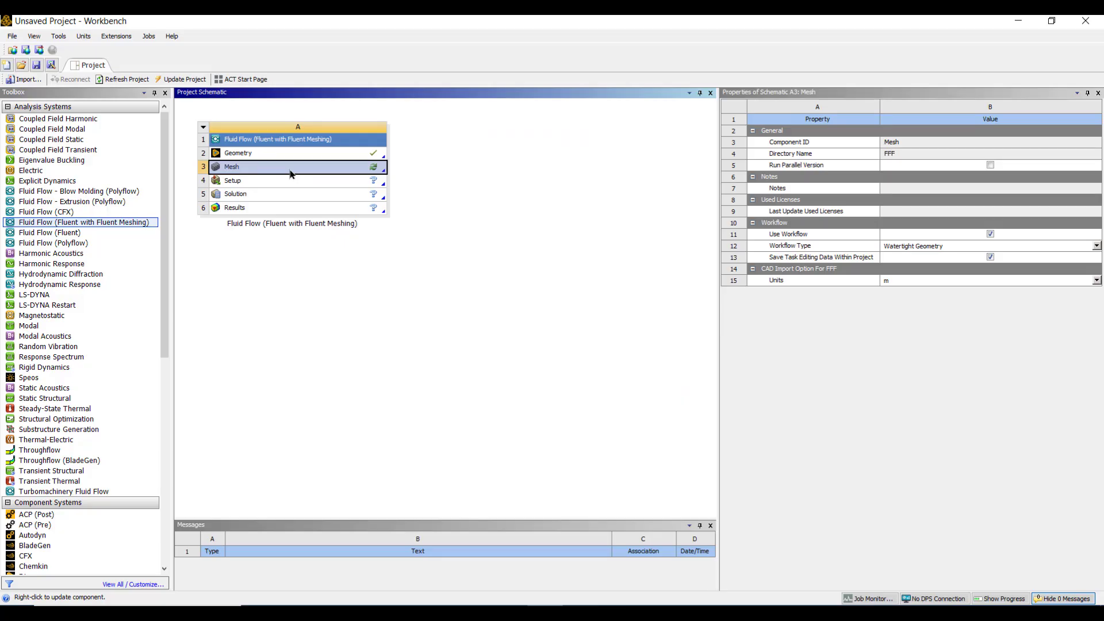
pyautogui.doubleClick(291, 172)
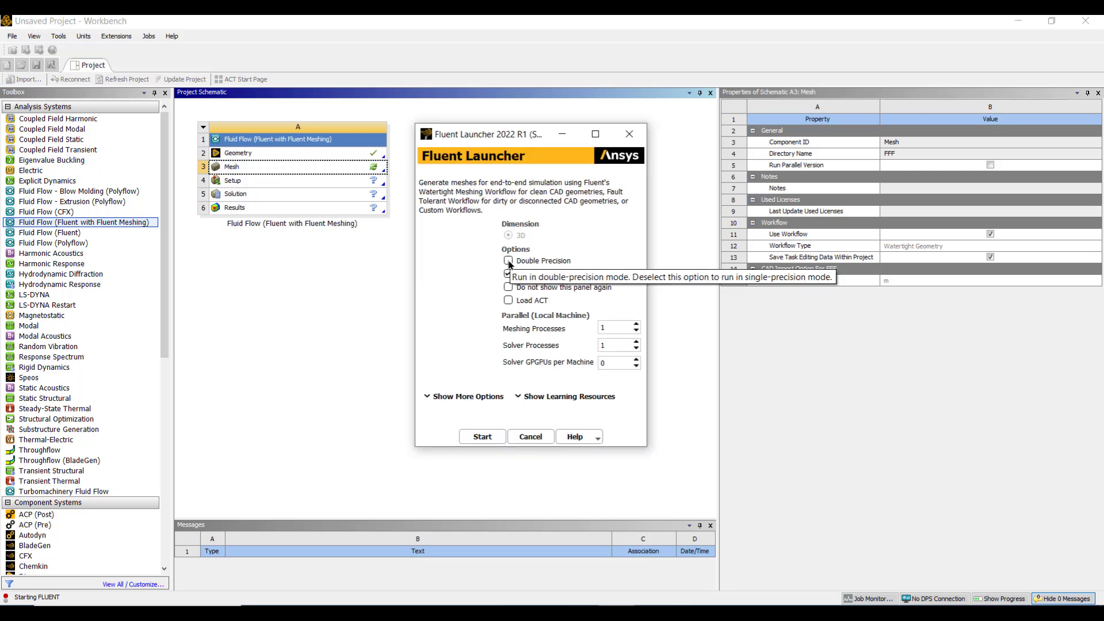
pyautogui.click(508, 262)
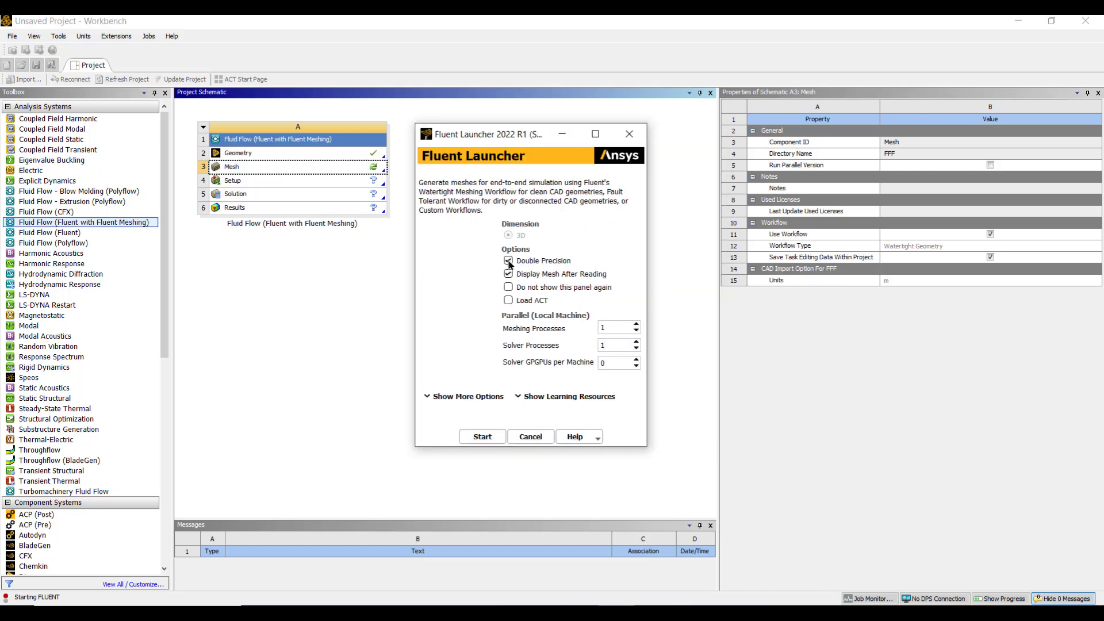
pyautogui.click(483, 438)
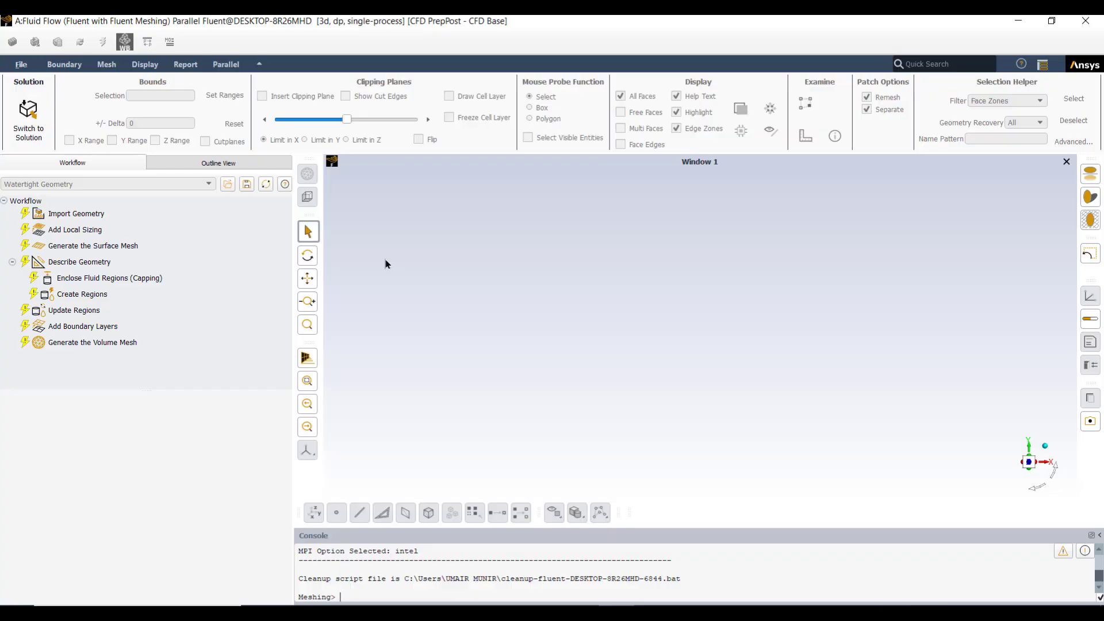
# Import the pipe geometry into the watertight workflow and continue with no local sizing
pyautogui.click(67, 215)
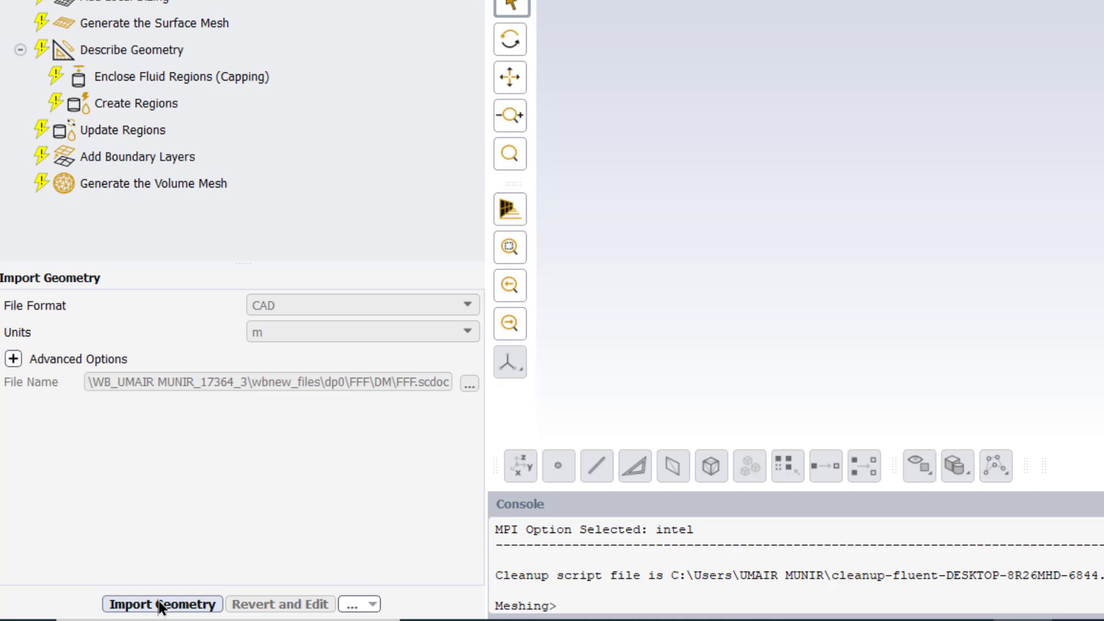
pyautogui.click(161, 605)
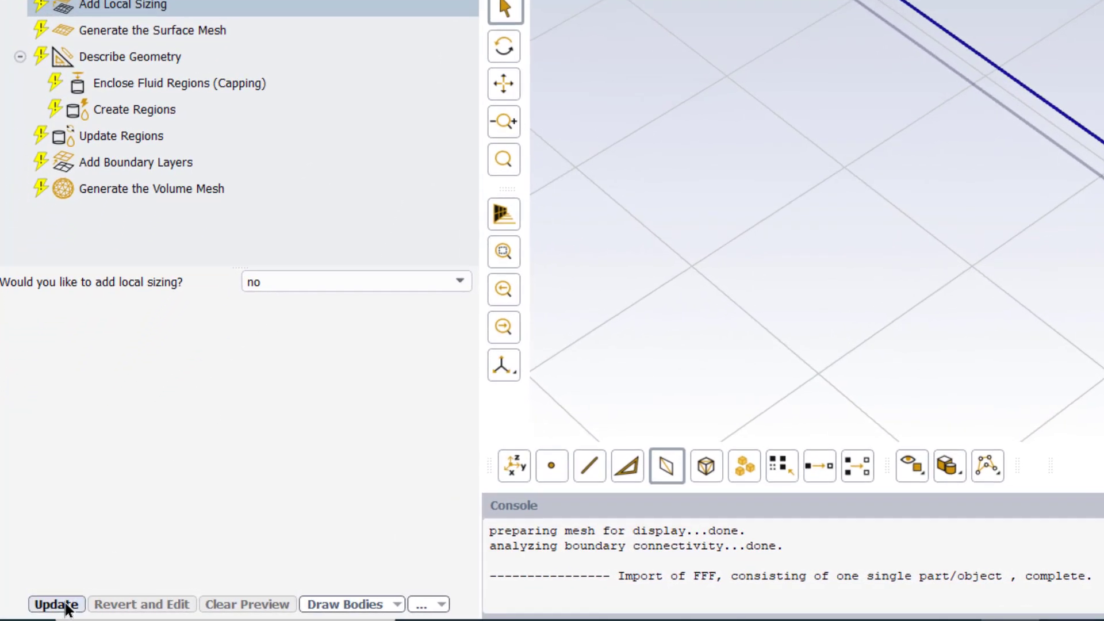
pyautogui.click(56, 604)
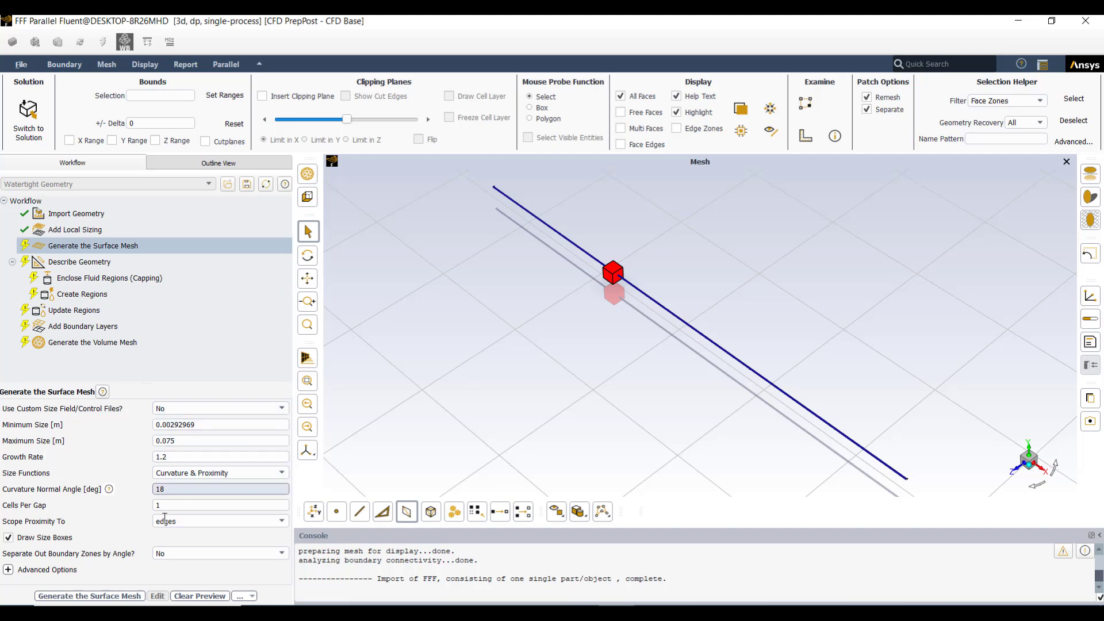
# Generate the surface mesh and describe the geometry as fluid regions only with no voids
pyautogui.click(100, 597)
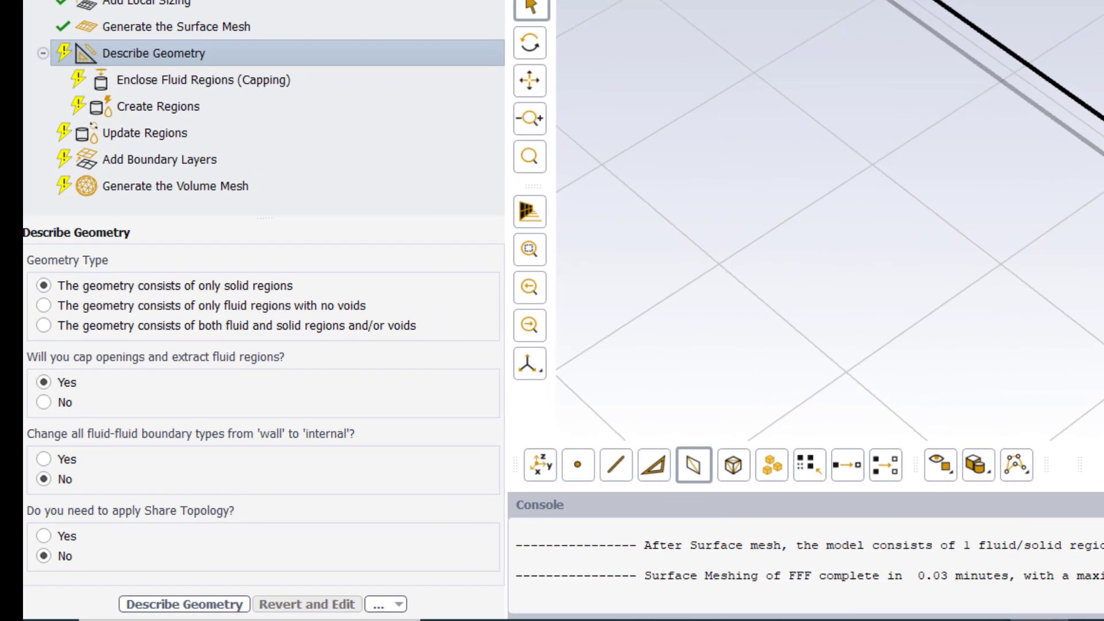
pyautogui.click(73, 305)
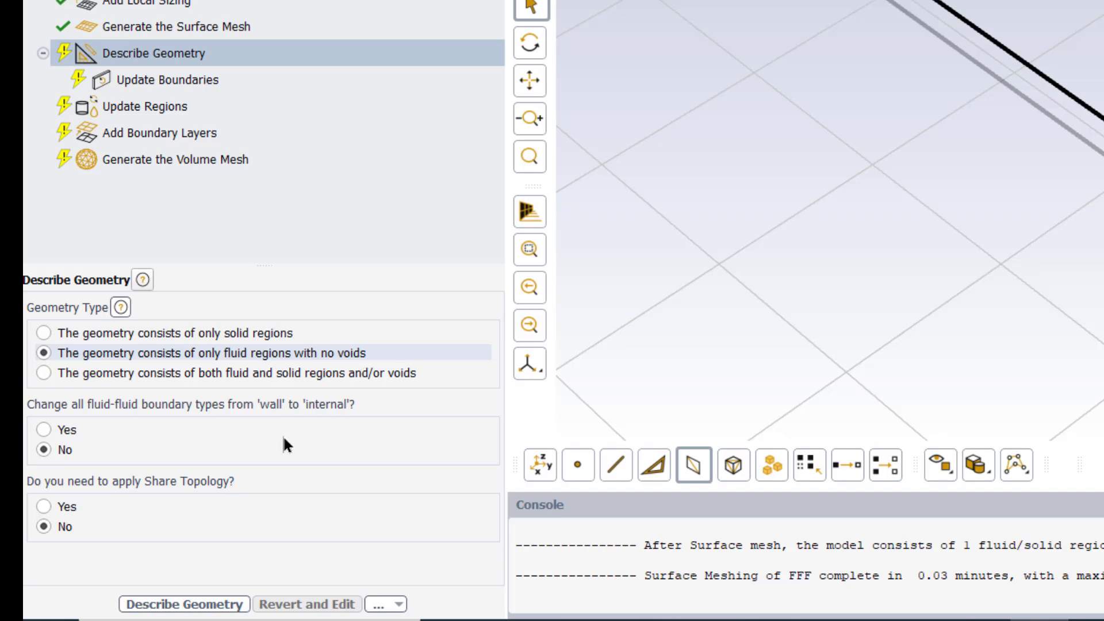
pyautogui.click(212, 605)
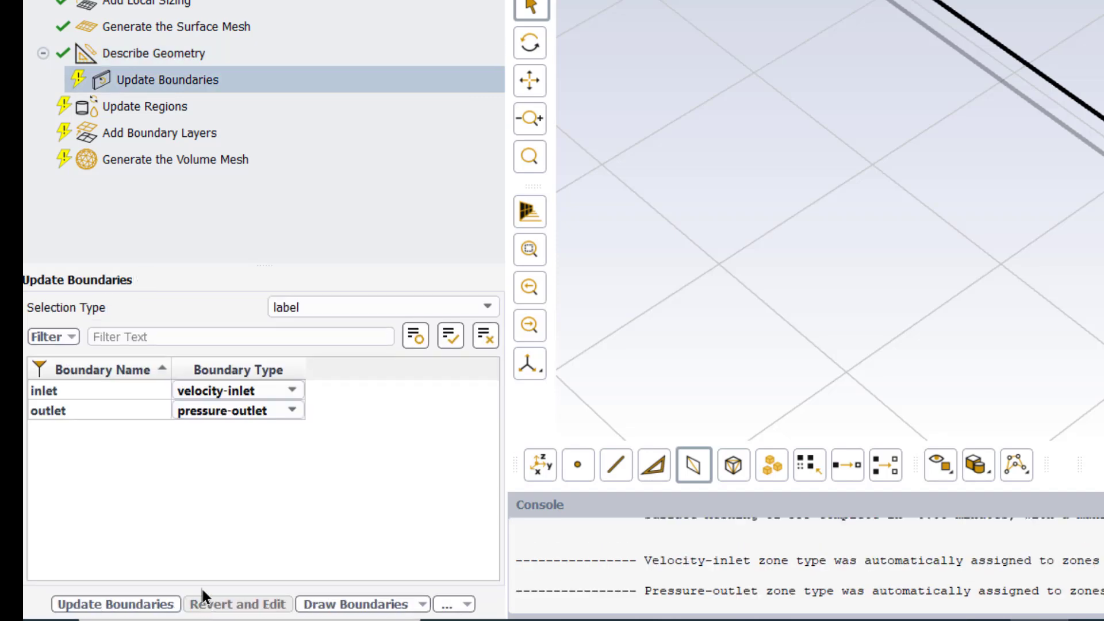
pyautogui.click(170, 84)
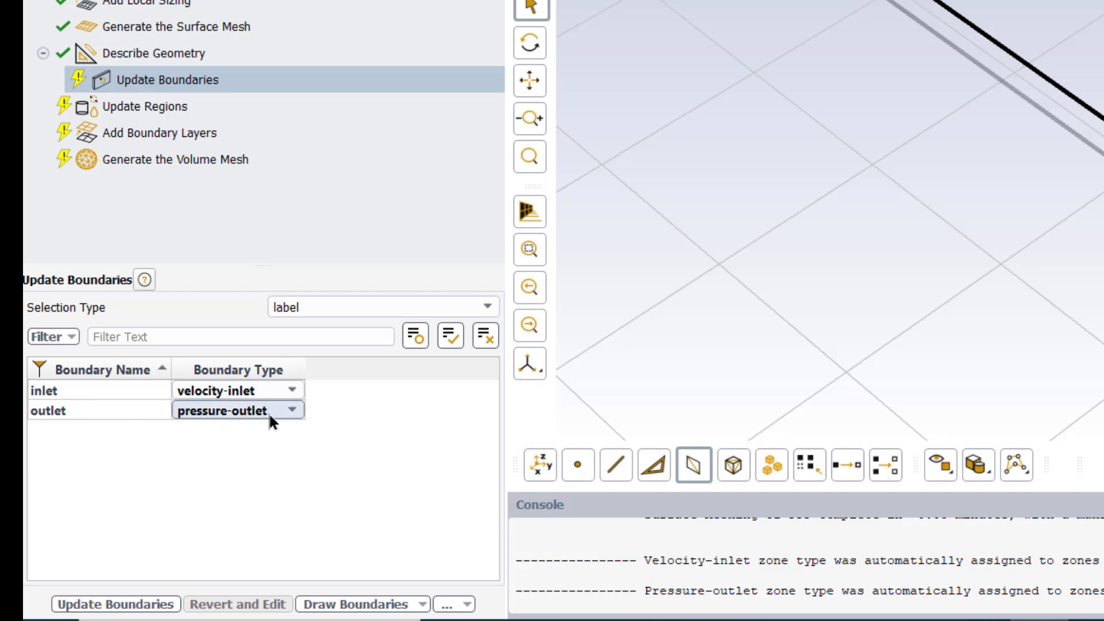
# Update the boundaries and the fluid-domain region, then add the smooth-transition_1 boundary layer
pyautogui.click(138, 605)
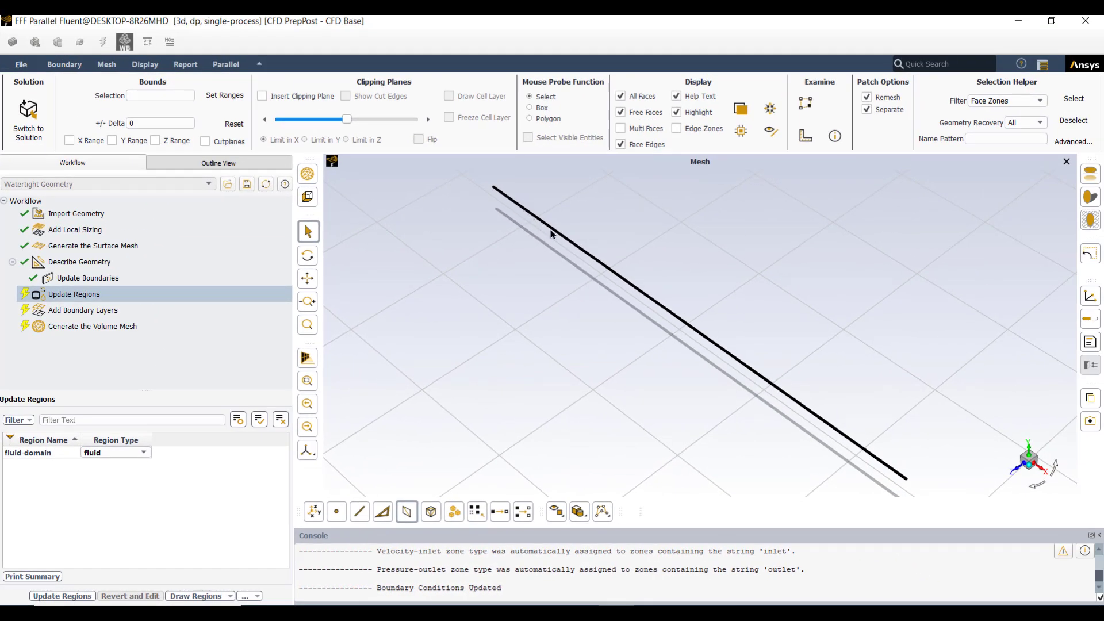
pyautogui.click(123, 453)
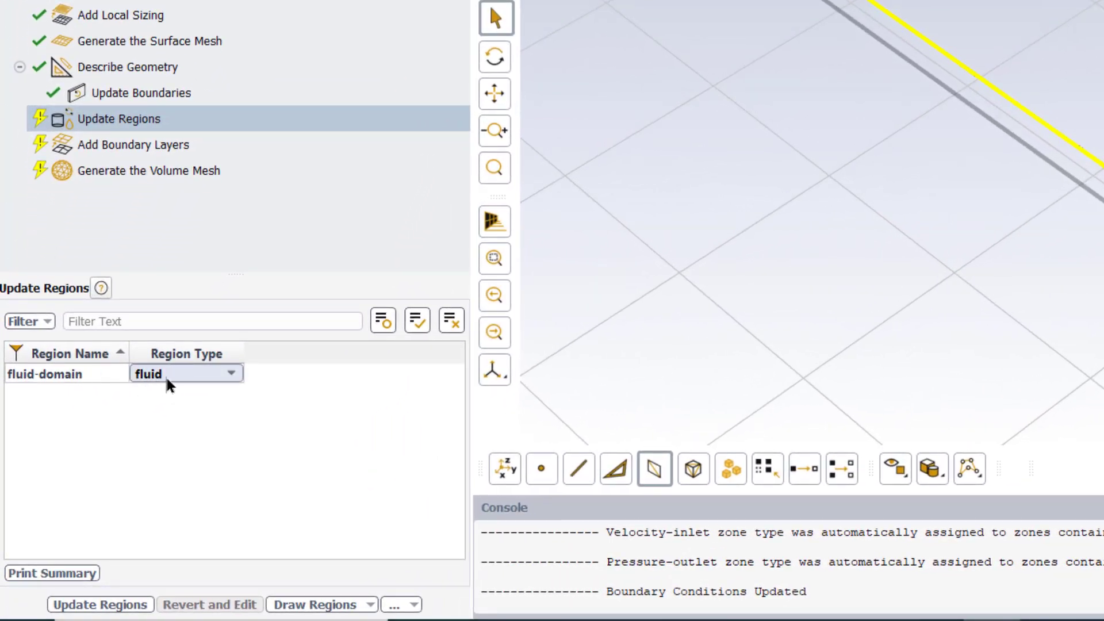
pyautogui.click(118, 605)
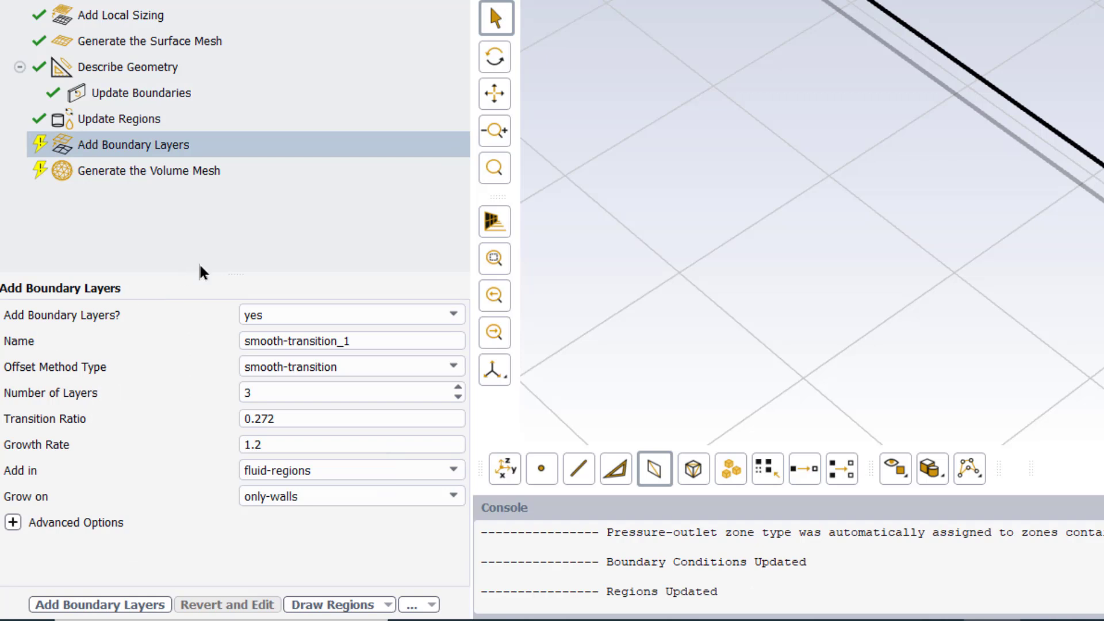
pyautogui.click(151, 156)
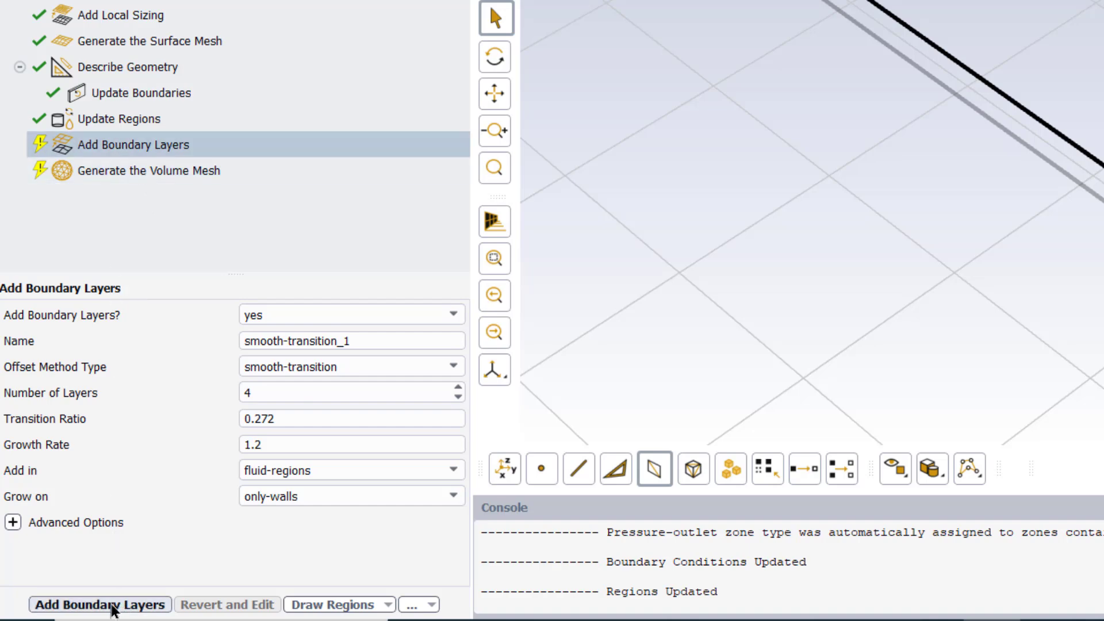
pyautogui.click(114, 605)
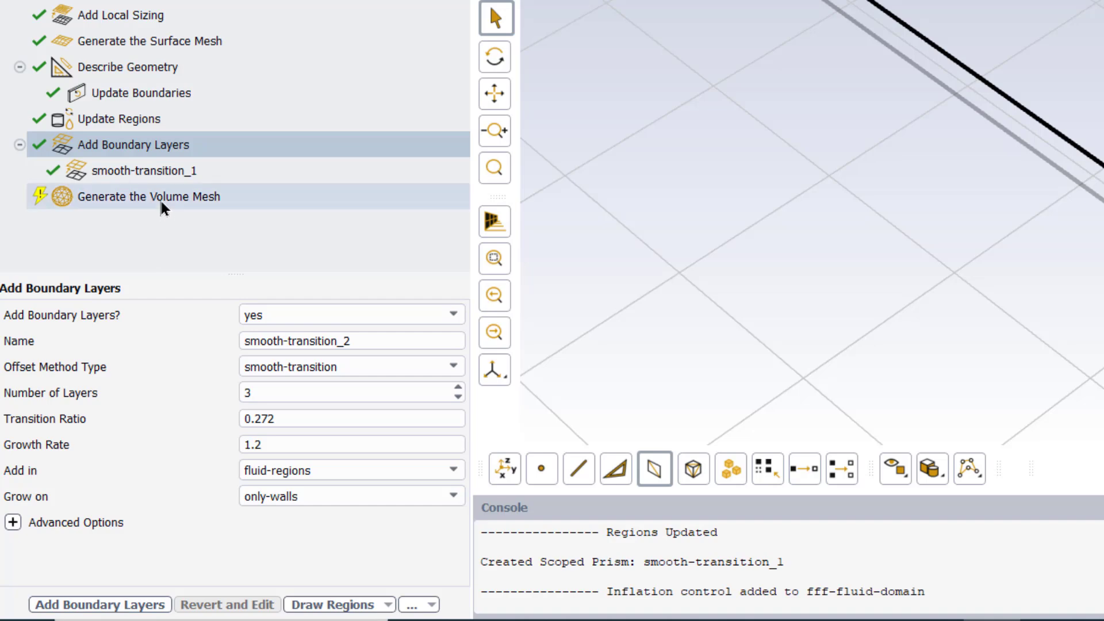
# Generate the pipe's volume mesh with Fill With set to tetrahedral
pyautogui.click(162, 201)
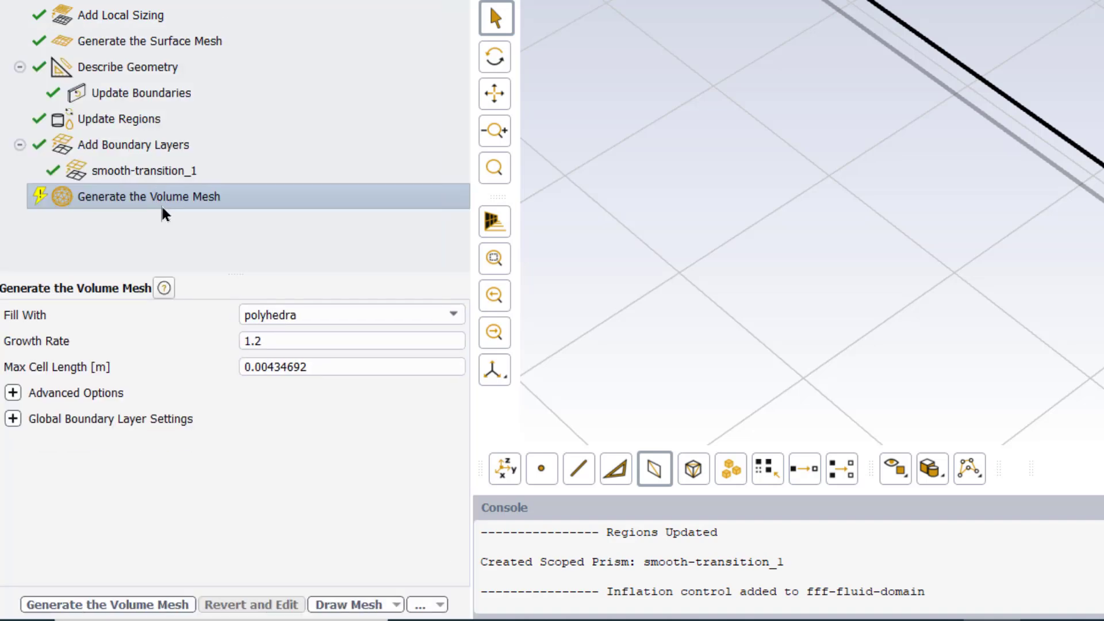
pyautogui.click(310, 317)
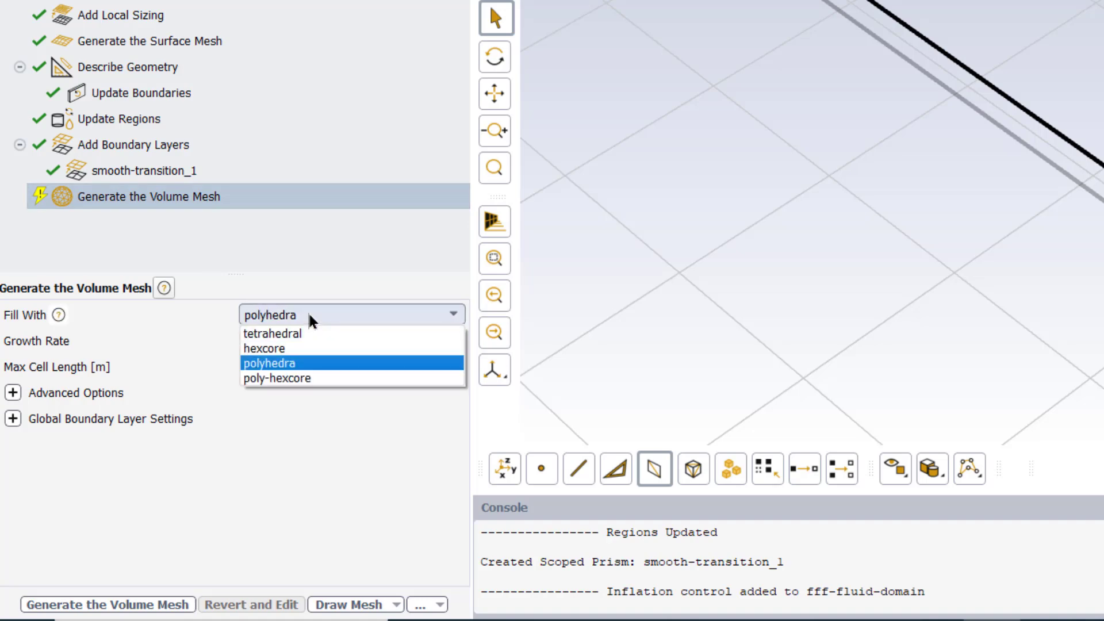
pyautogui.click(275, 337)
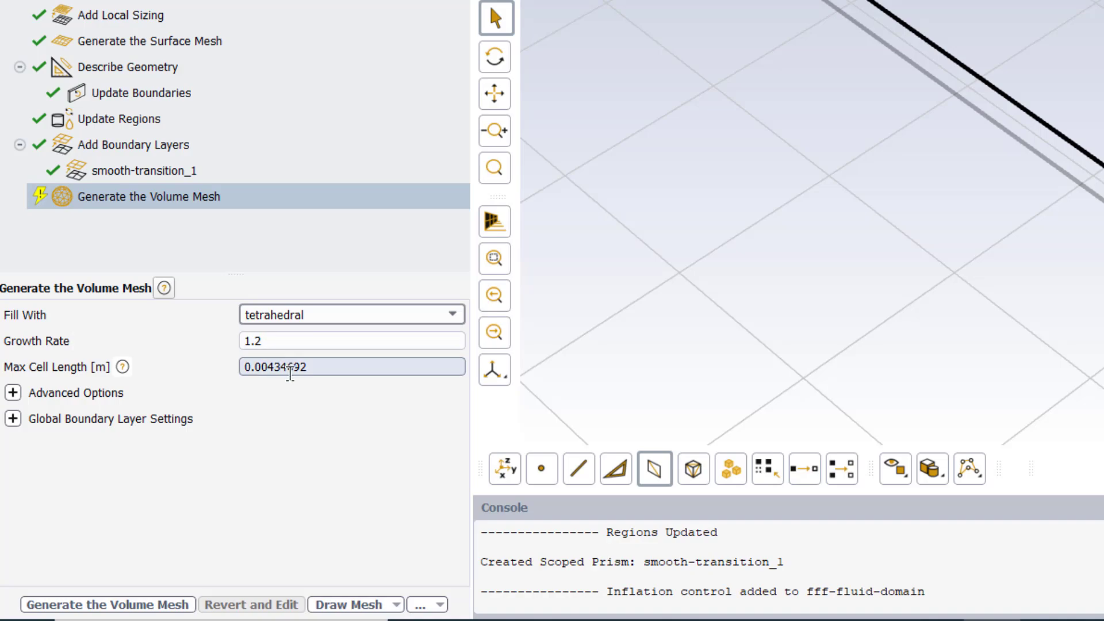
pyautogui.click(128, 605)
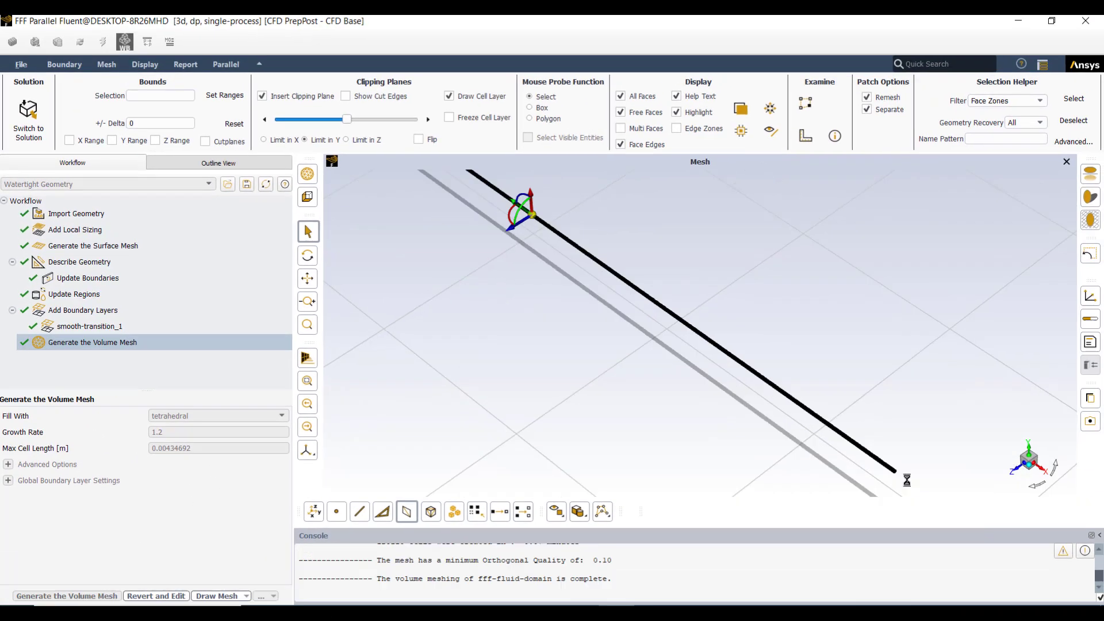
pyautogui.scroll(6, 900, 471)
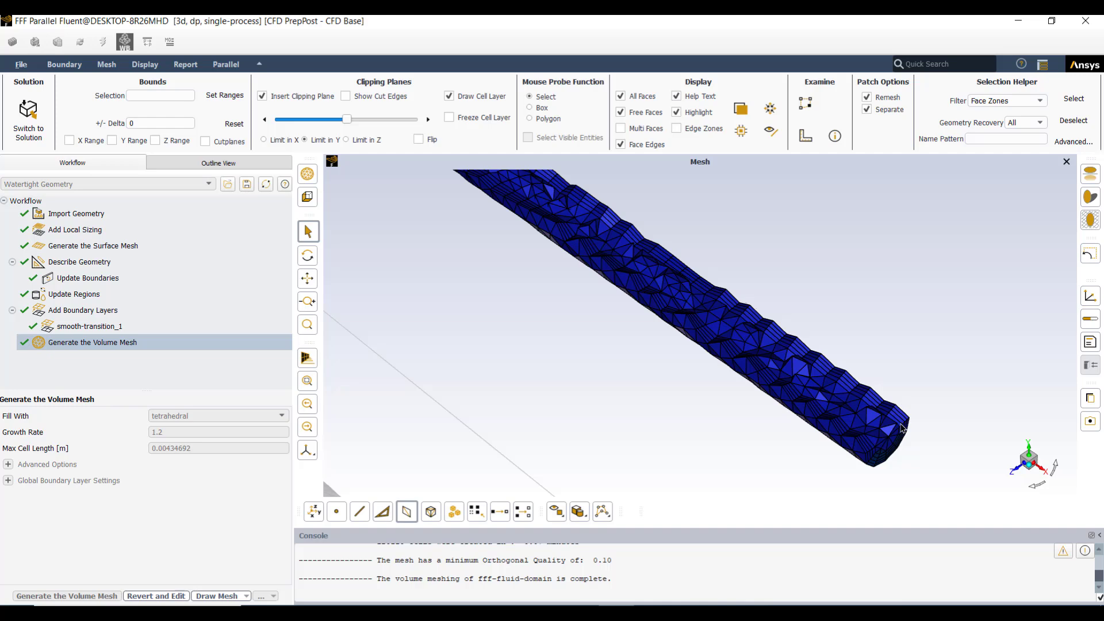
pyautogui.scroll(5, 901, 428)
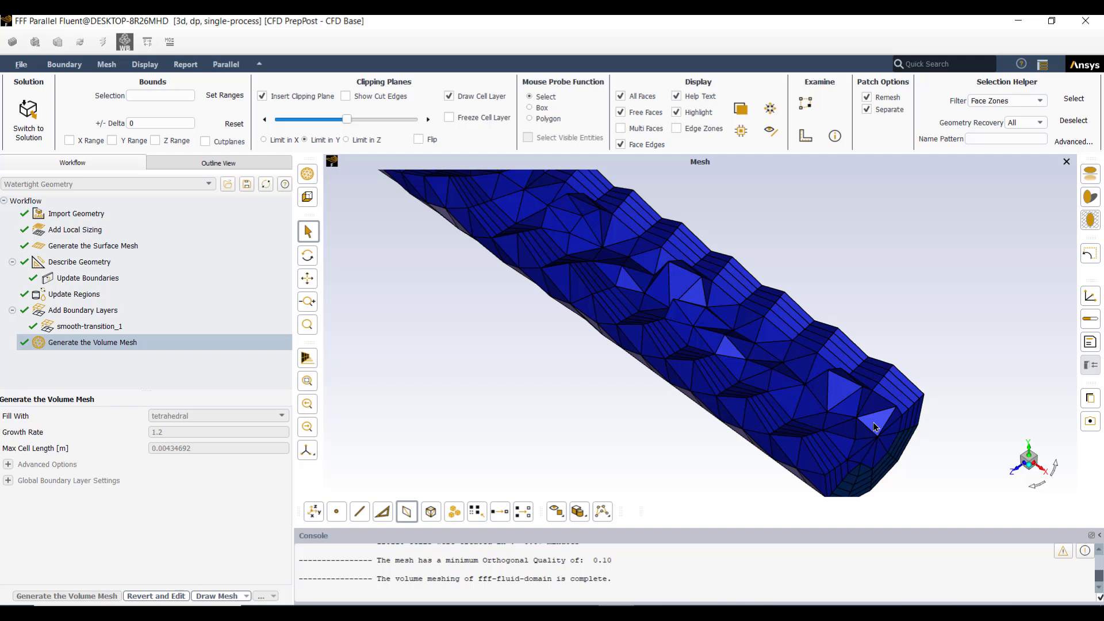
# Switch Fluent to solution mode and change the viscous model from SST k-omega to Laminar
pyautogui.click(38, 140)
pyautogui.click(546, 343)
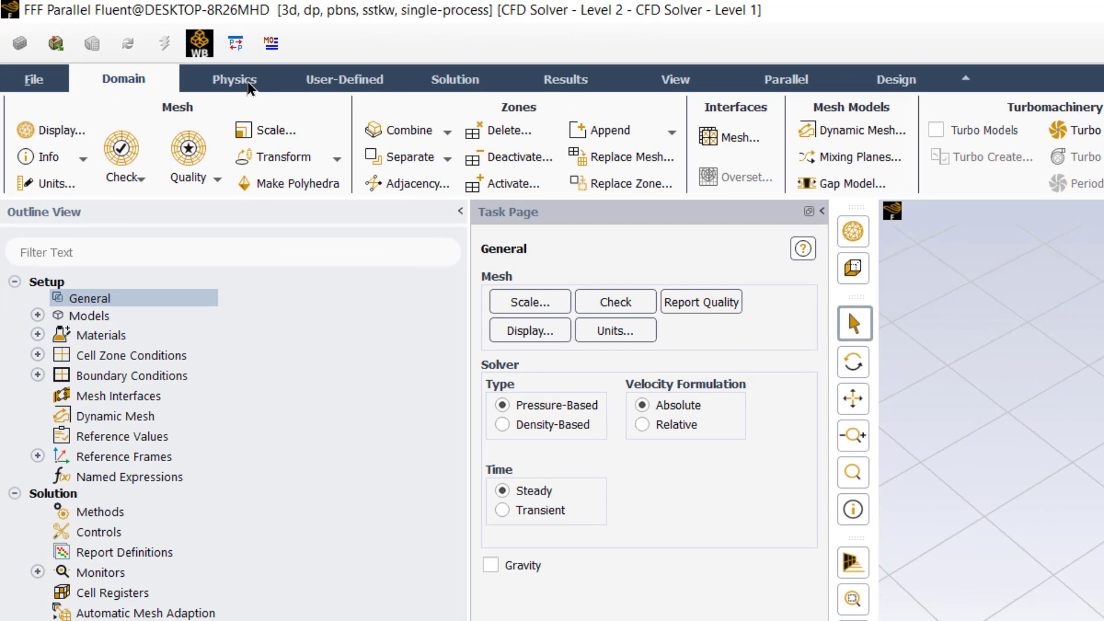
pyautogui.click(248, 83)
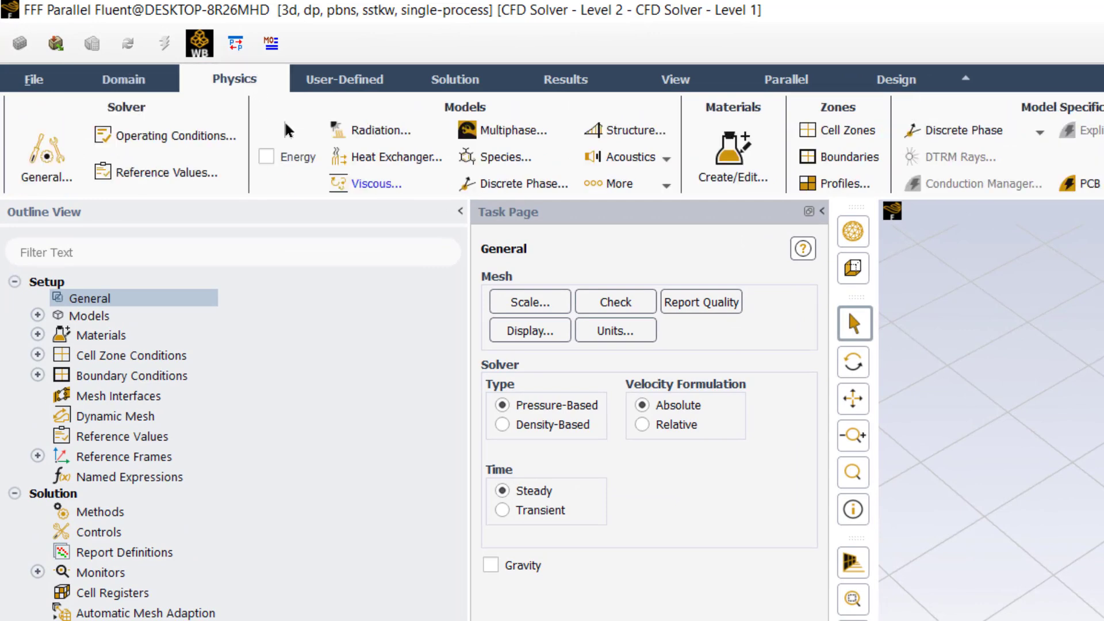
pyautogui.click(369, 188)
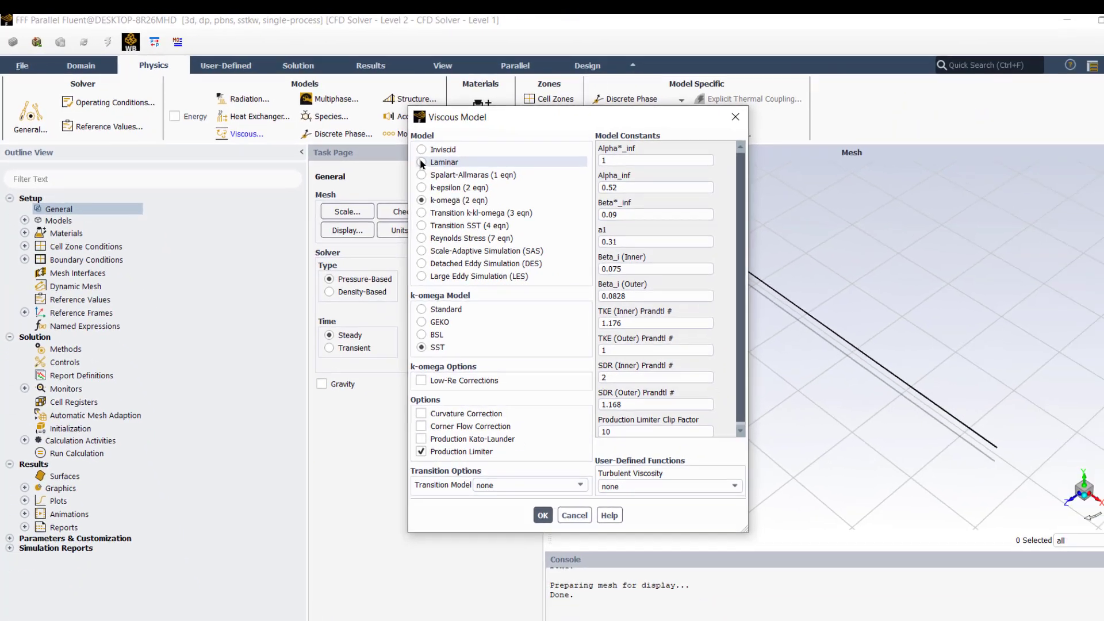
pyautogui.click(643, 227)
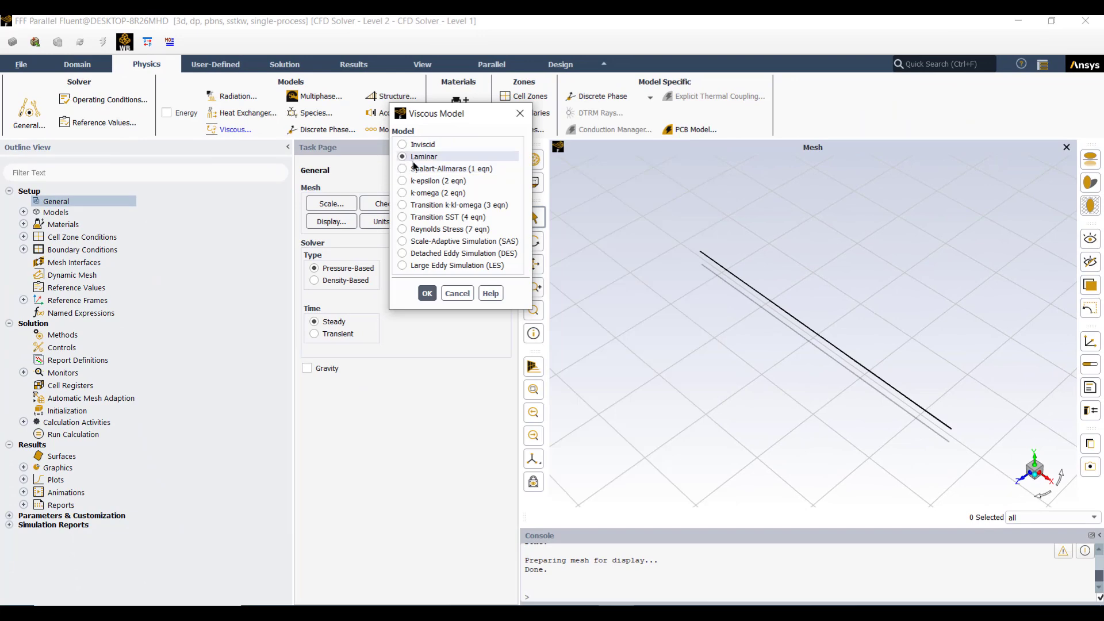
pyautogui.click(427, 294)
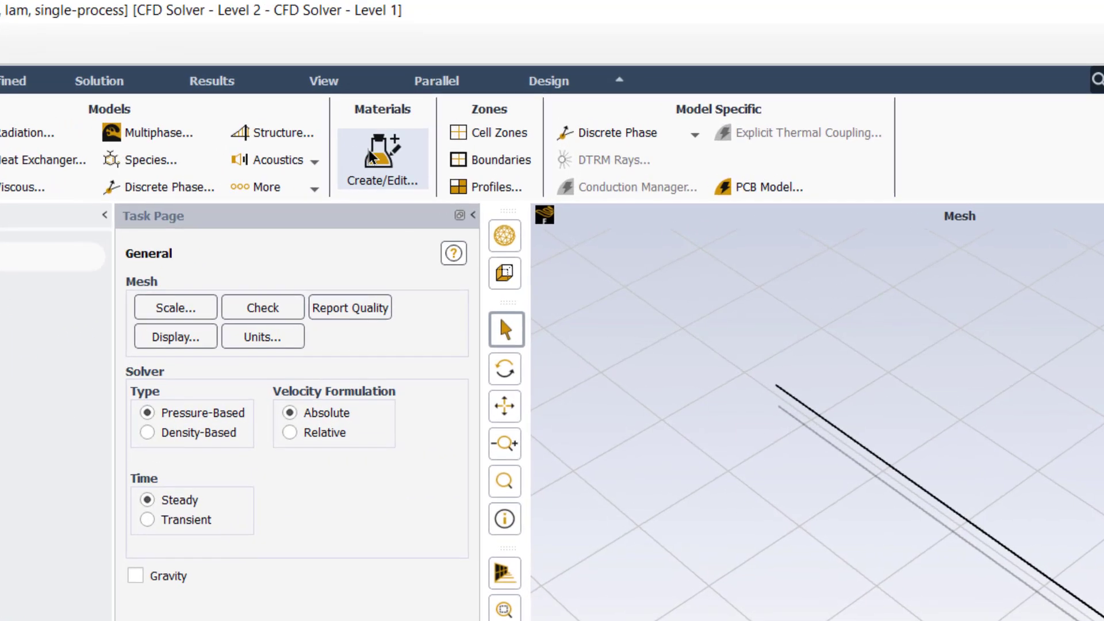
# Copy water-liquid from the Fluent materials database into the case
pyautogui.click(371, 156)
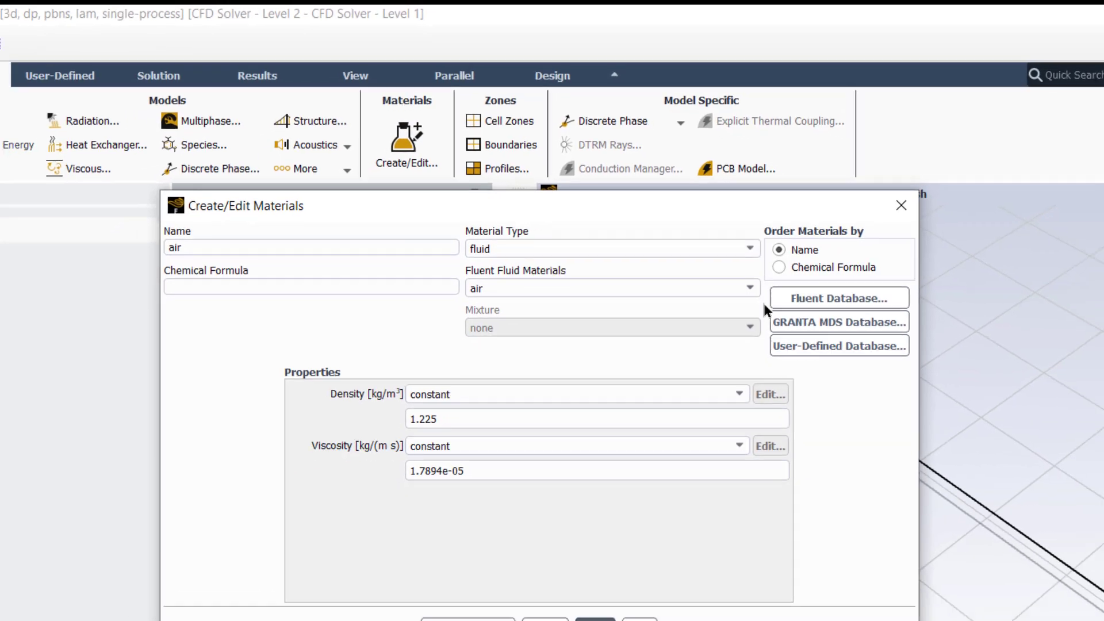
pyautogui.click(796, 298)
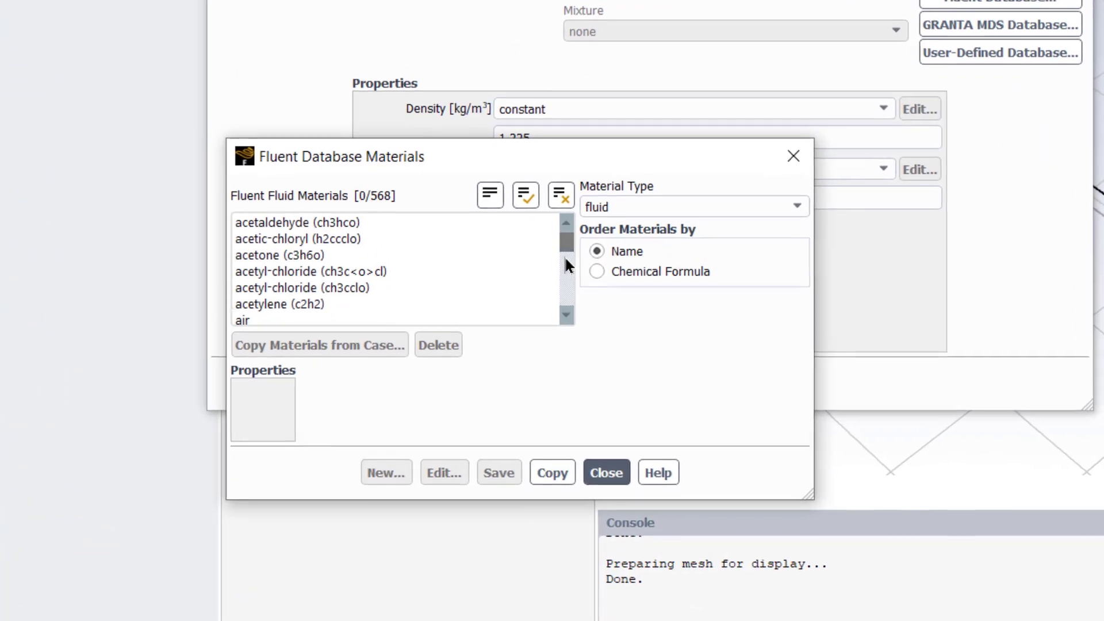
pyautogui.click(500, 386)
pyautogui.moveTo(565, 242); pyautogui.dragTo(565, 284)
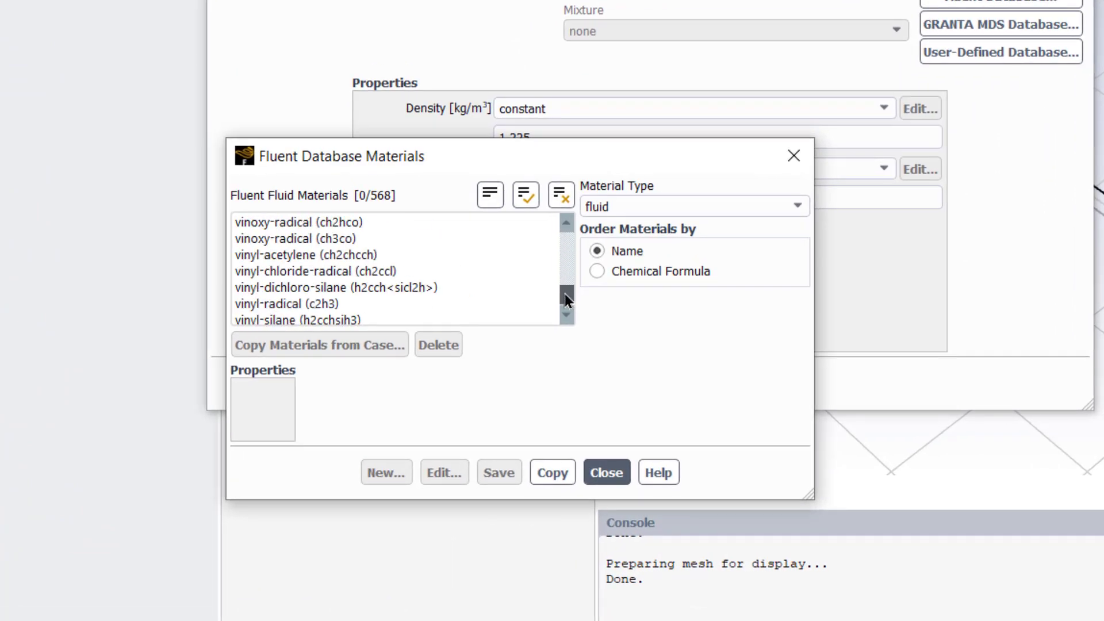
pyautogui.moveTo(565, 299); pyautogui.dragTo(560, 300)
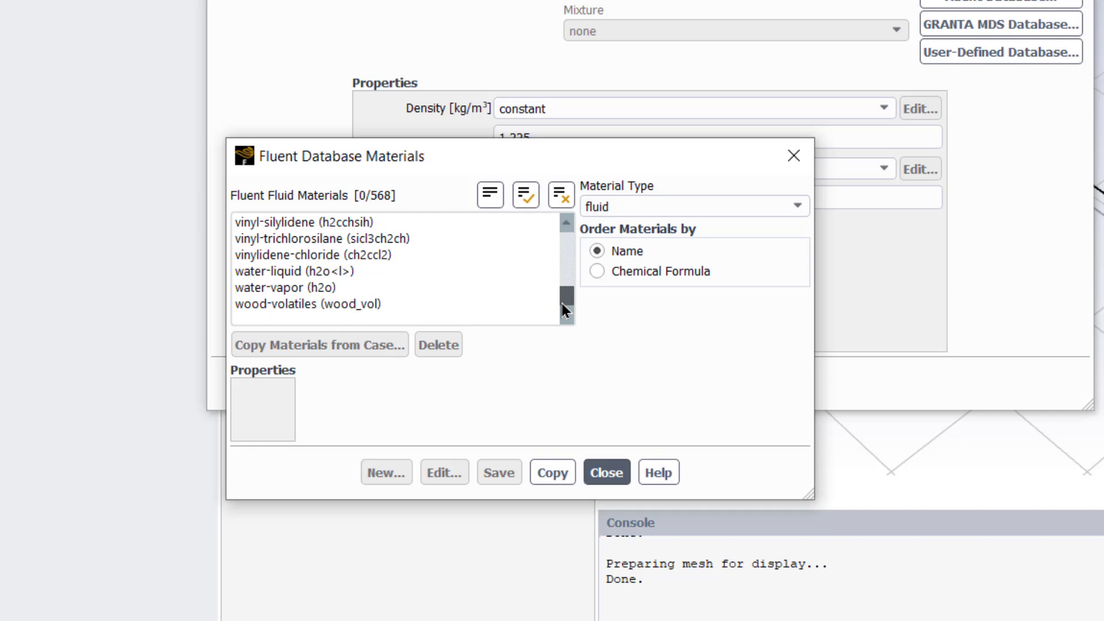
pyautogui.click(349, 273)
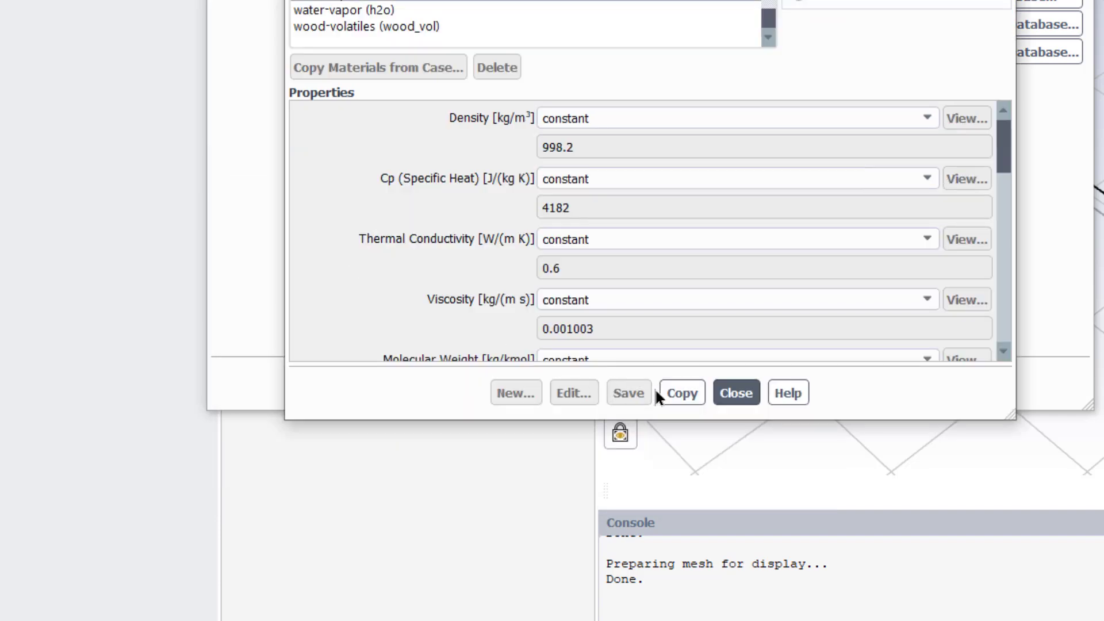
pyautogui.click(677, 396)
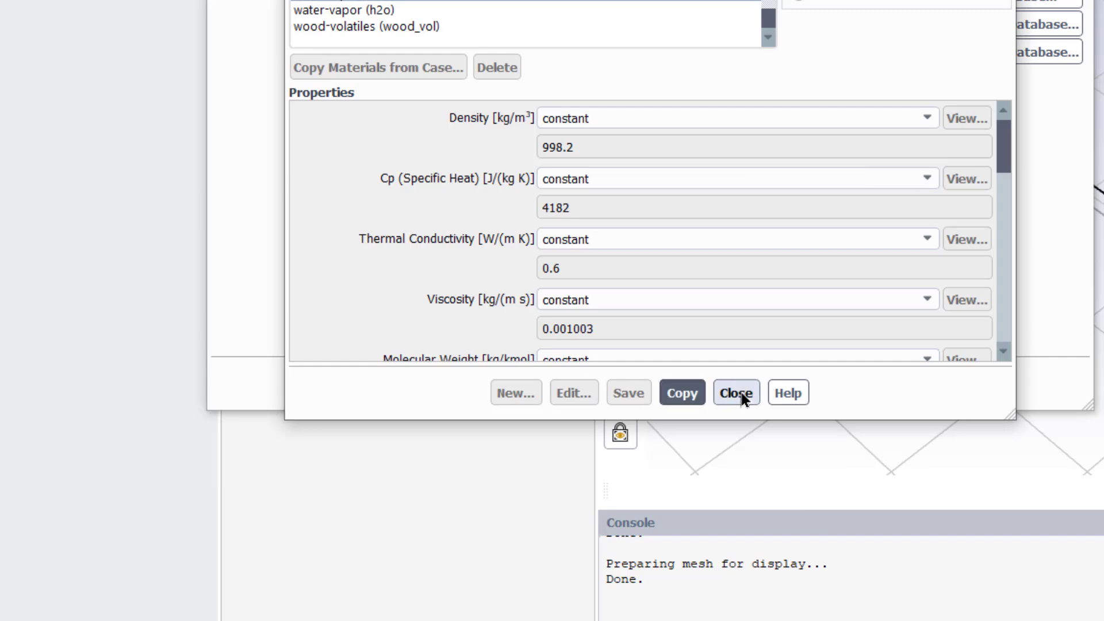
pyautogui.click(740, 392)
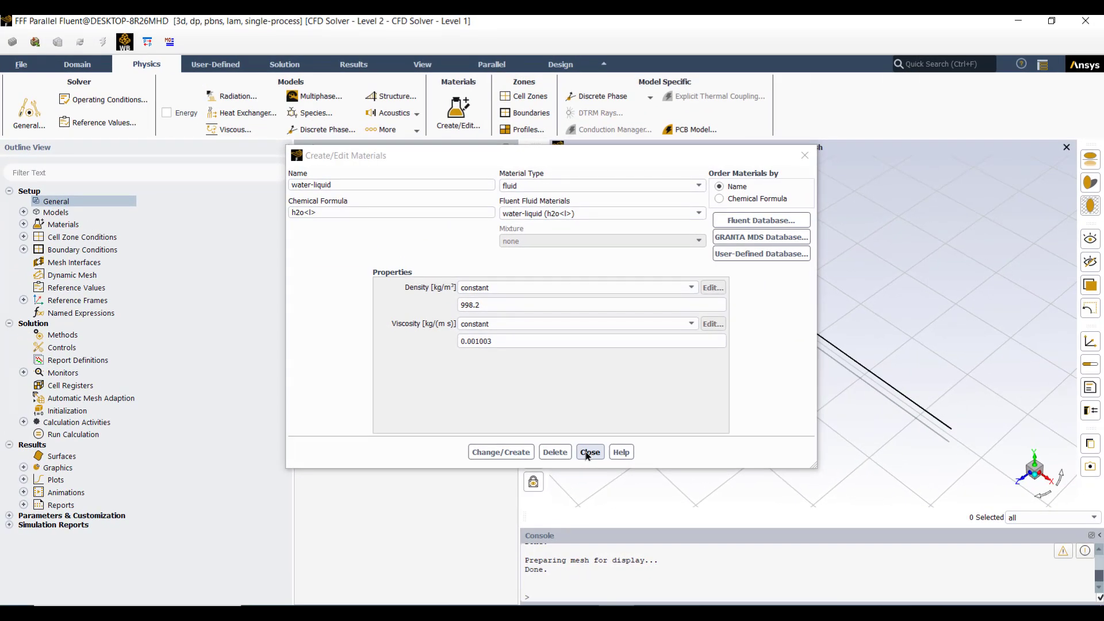
pyautogui.click(589, 452)
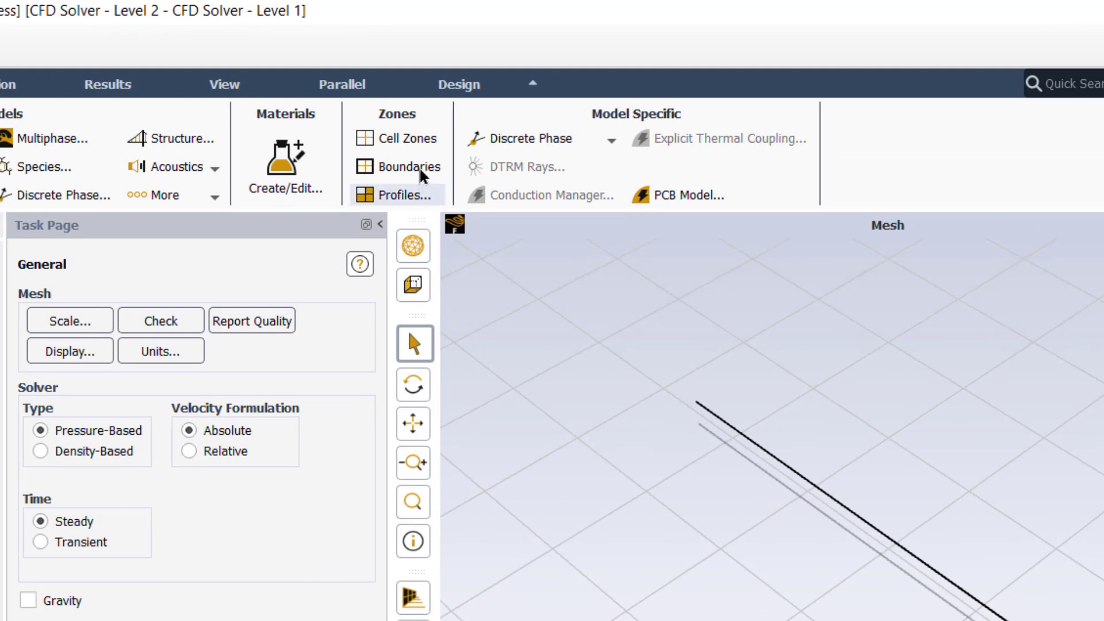
# Set the fluid-domain cell zone's material to water-liquid instead of air
pyautogui.click(408, 141)
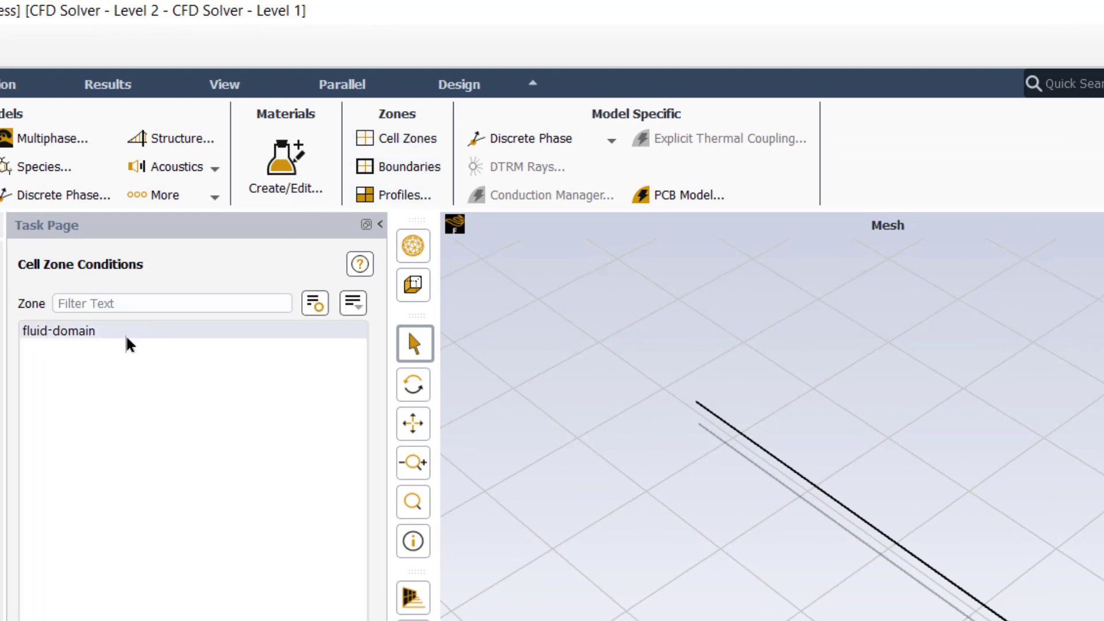
pyautogui.click(89, 333)
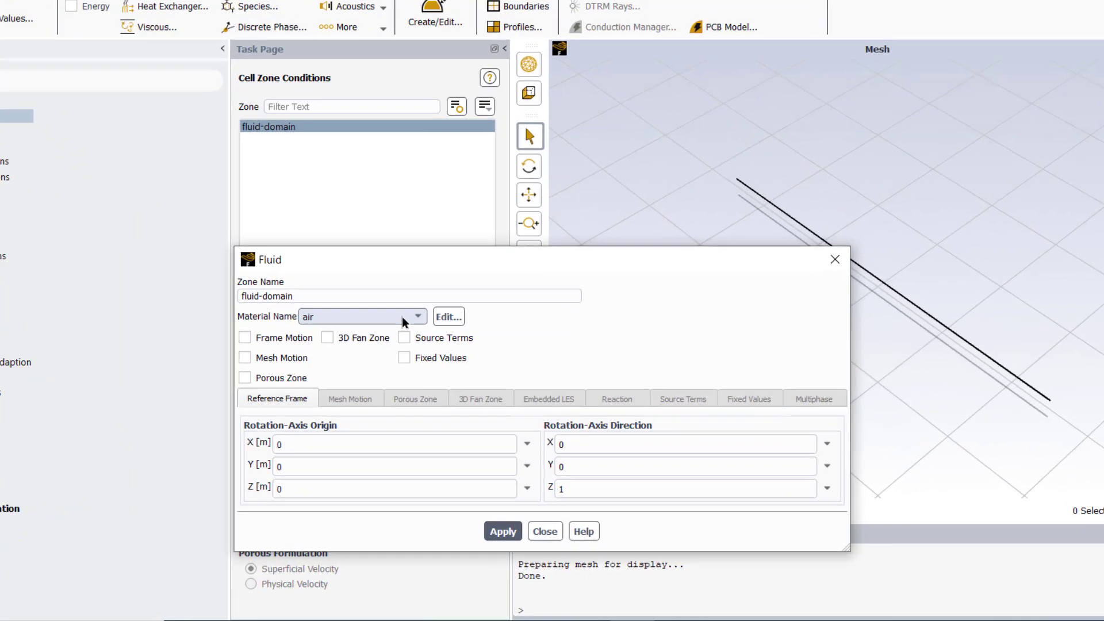
pyautogui.click(432, 362)
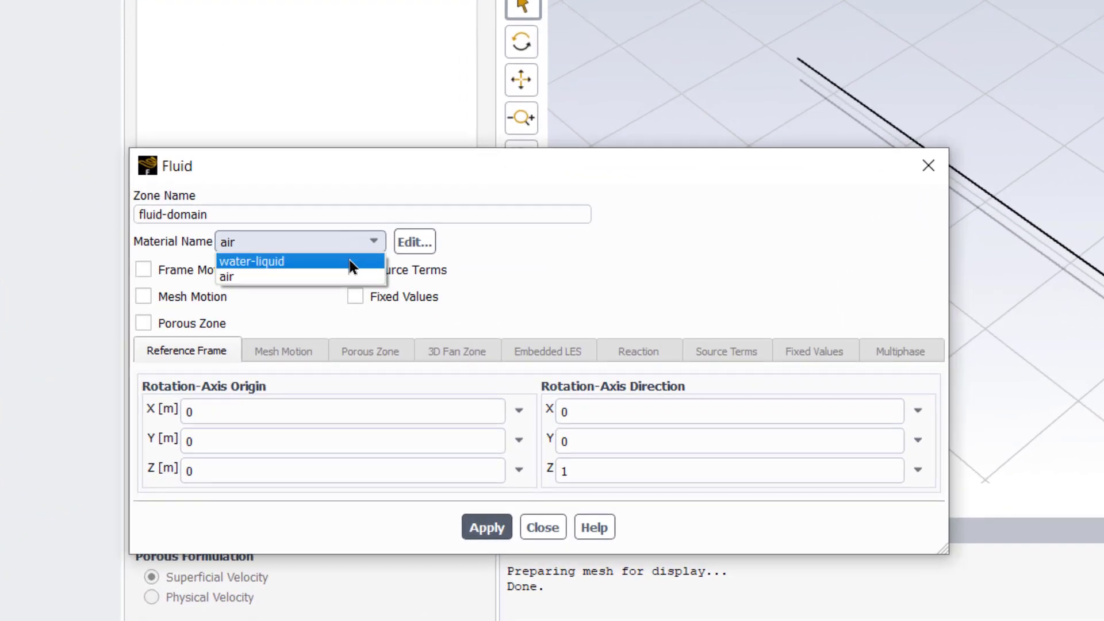
pyautogui.click(311, 263)
pyautogui.click(489, 527)
pyautogui.click(541, 528)
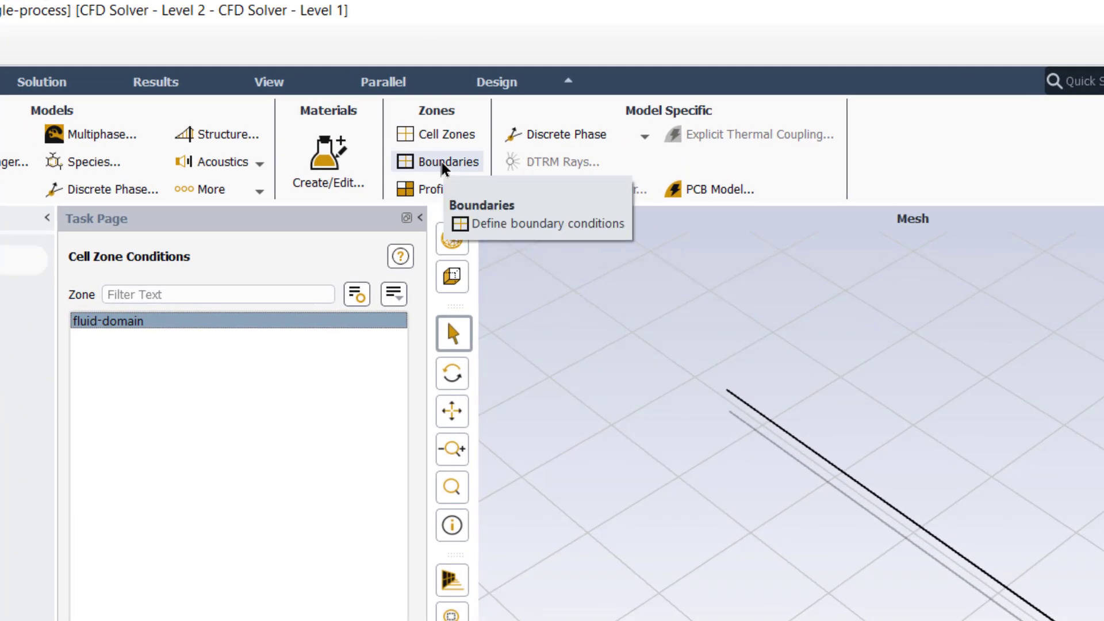
# Set the inlet boundary's velocity magnitude to 0.01 m/s
pyautogui.click(444, 165)
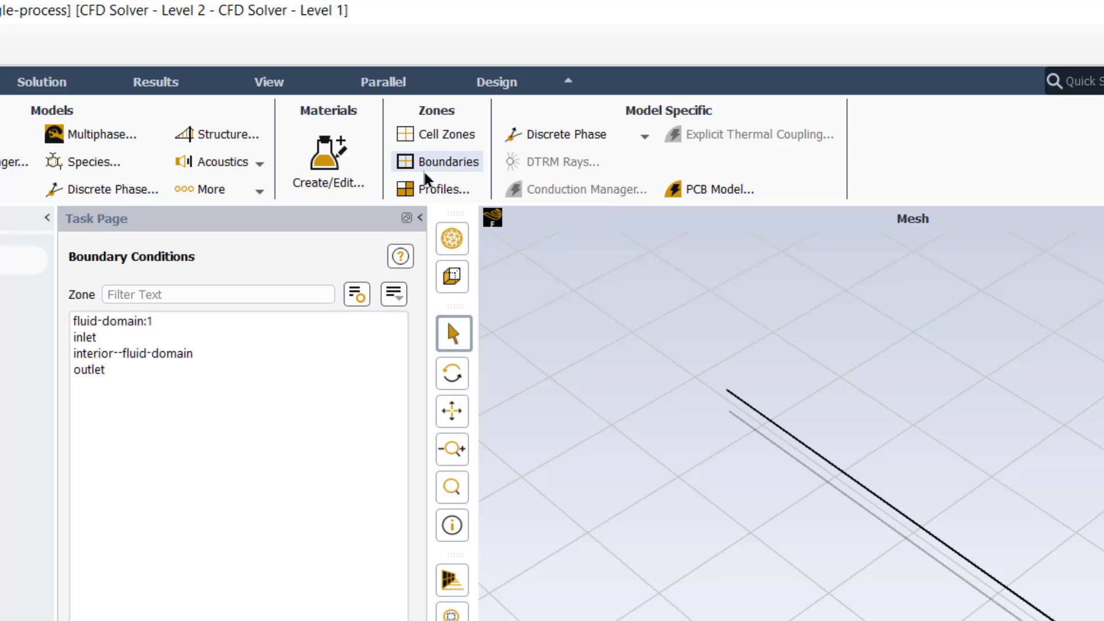
pyautogui.click(98, 341)
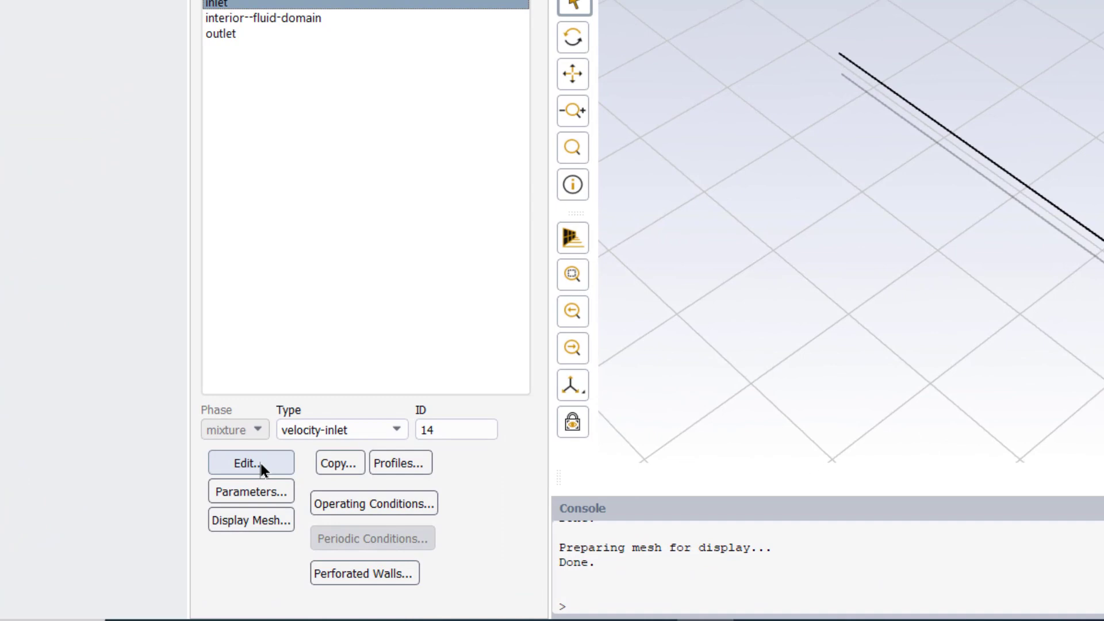
pyautogui.click(260, 467)
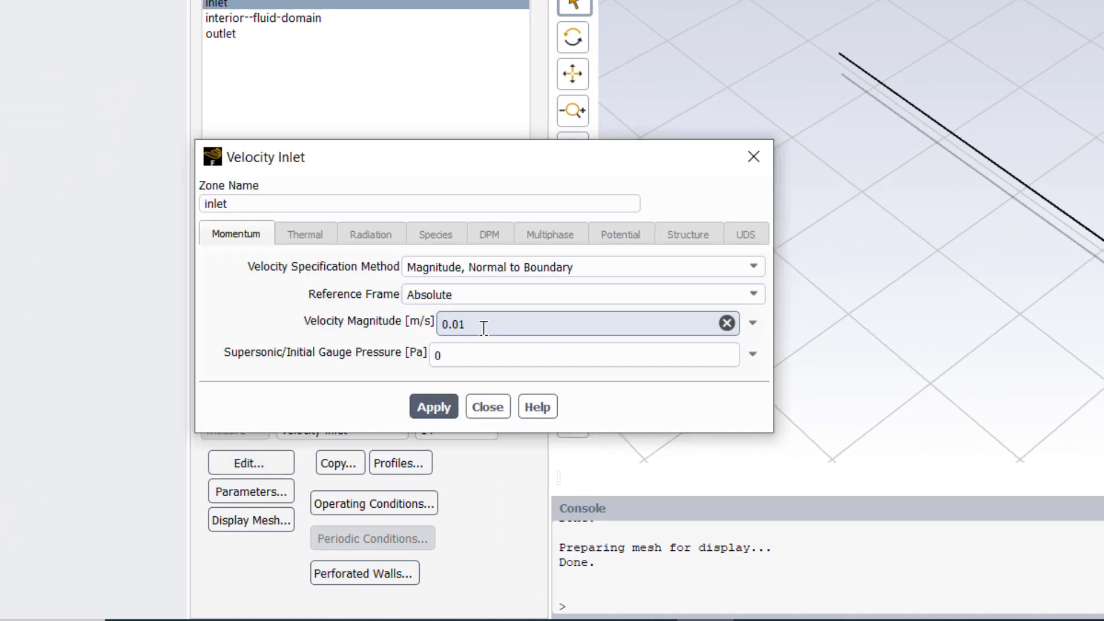
pyautogui.click(441, 408)
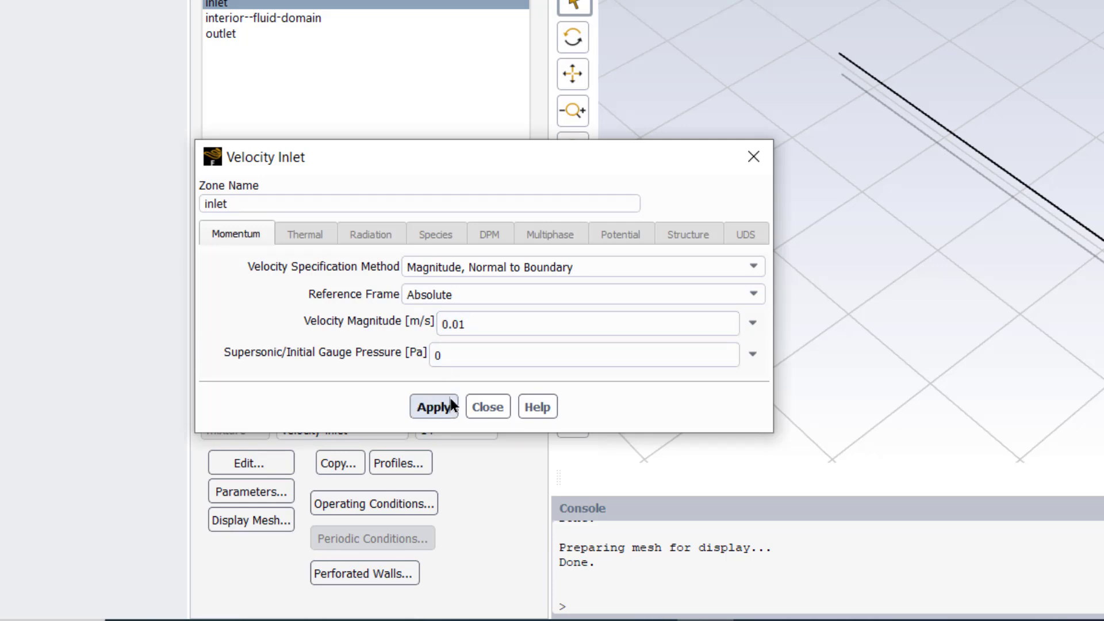
pyautogui.click(488, 407)
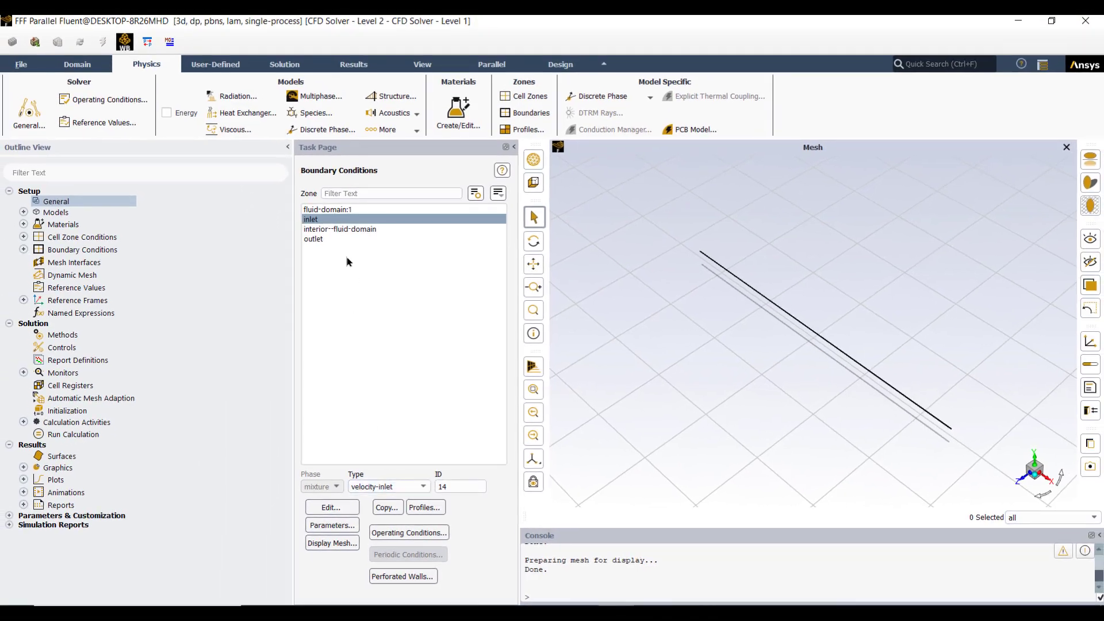
# Keep the outlet pressure-outlet at 0 Pa gauge pressure
pyautogui.click(322, 239)
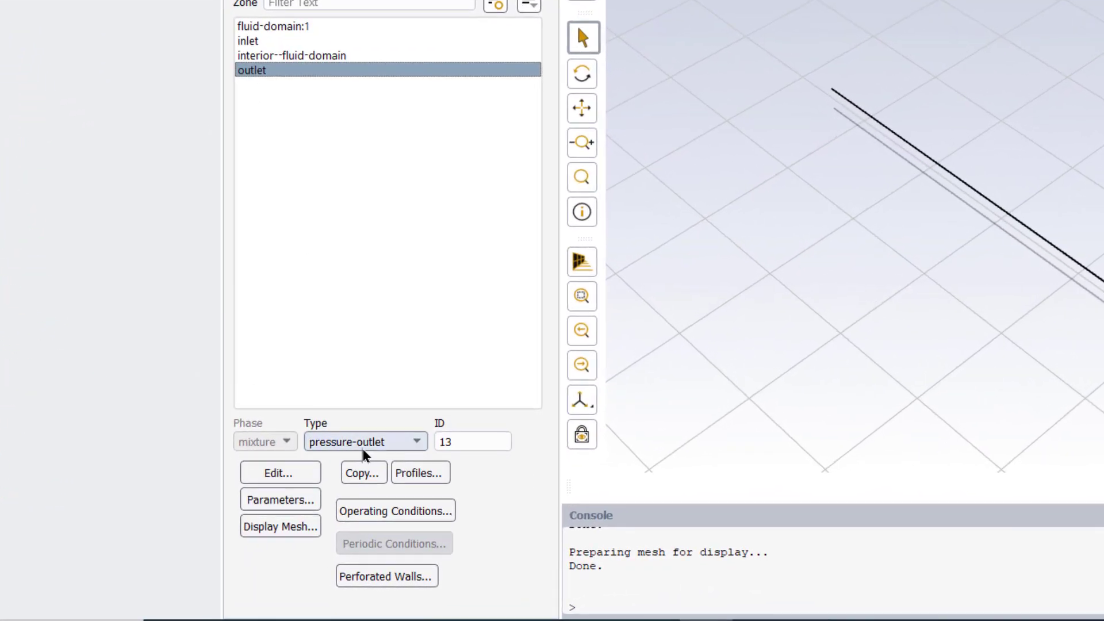
pyautogui.click(301, 473)
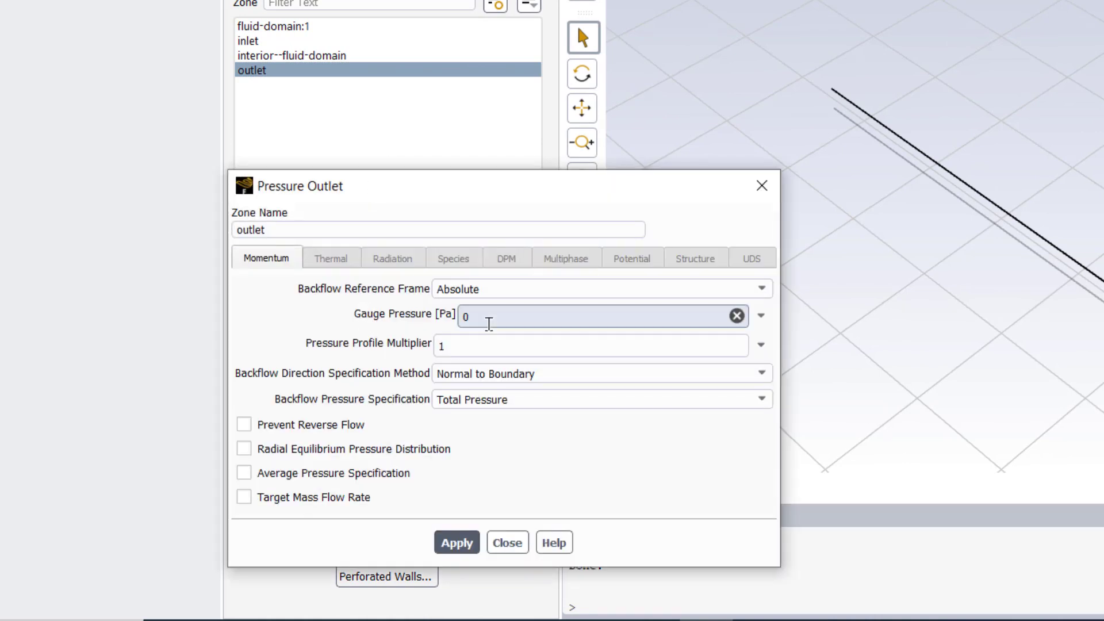
pyautogui.click(456, 542)
pyautogui.click(510, 543)
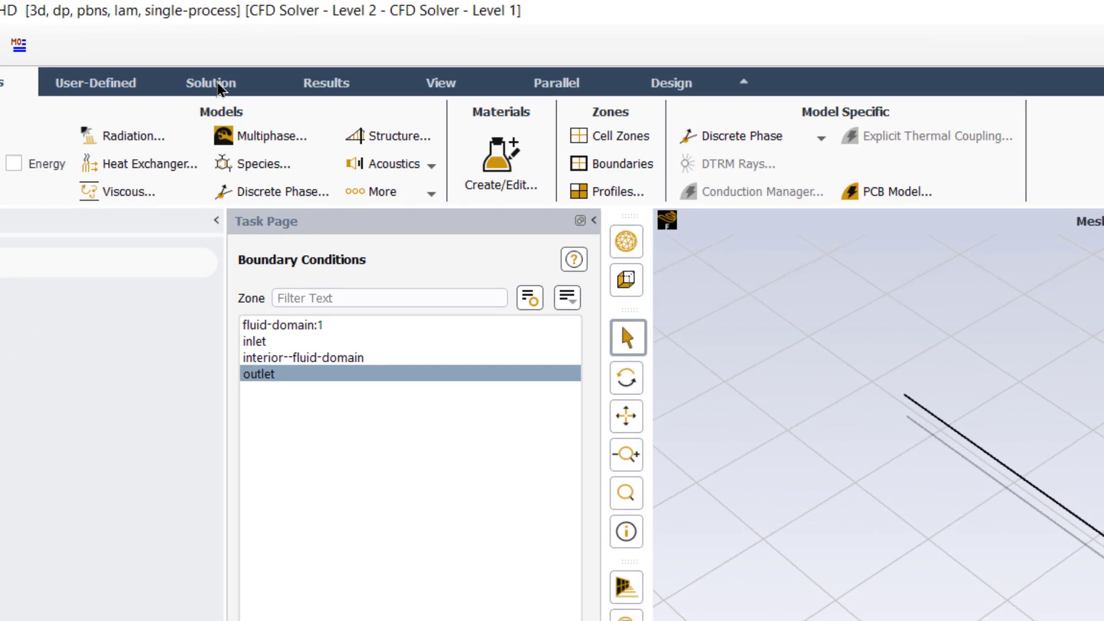
# Hybrid-initialize the flow and calculate with 200 iterations until convergence
pyautogui.click(217, 86)
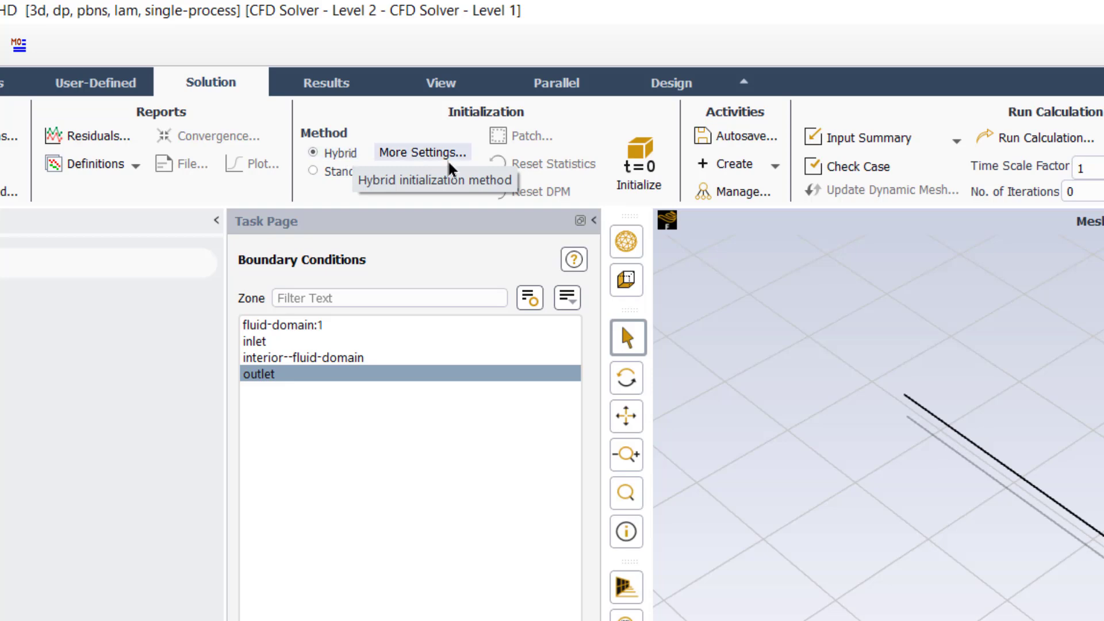
pyautogui.click(637, 155)
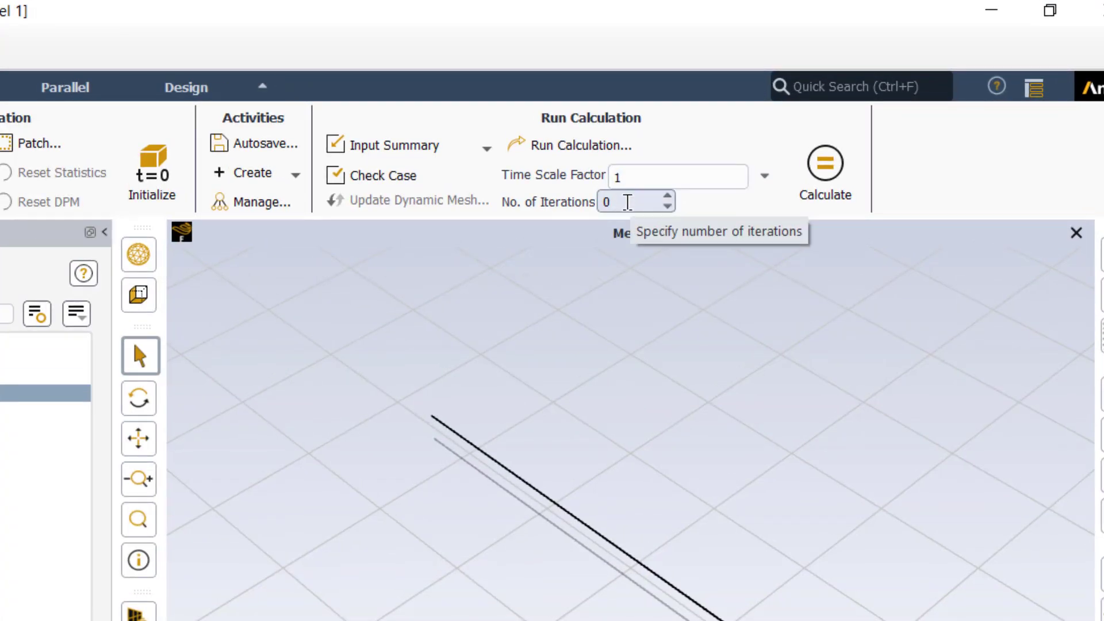
pyautogui.doubleClick(627, 202)
pyautogui.write('200')
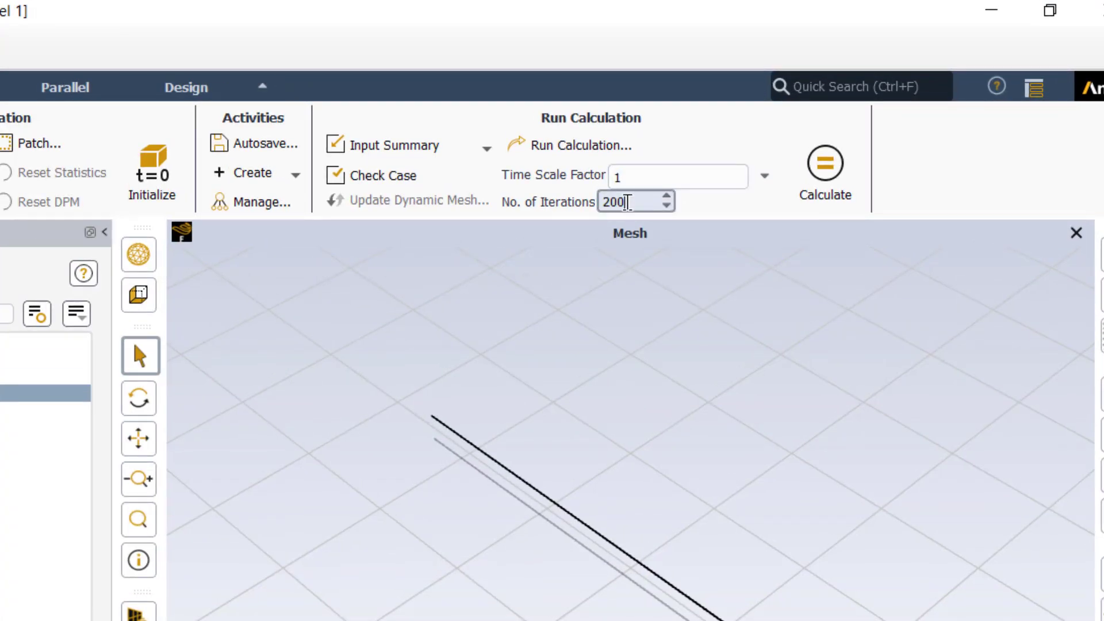
pyautogui.click(811, 167)
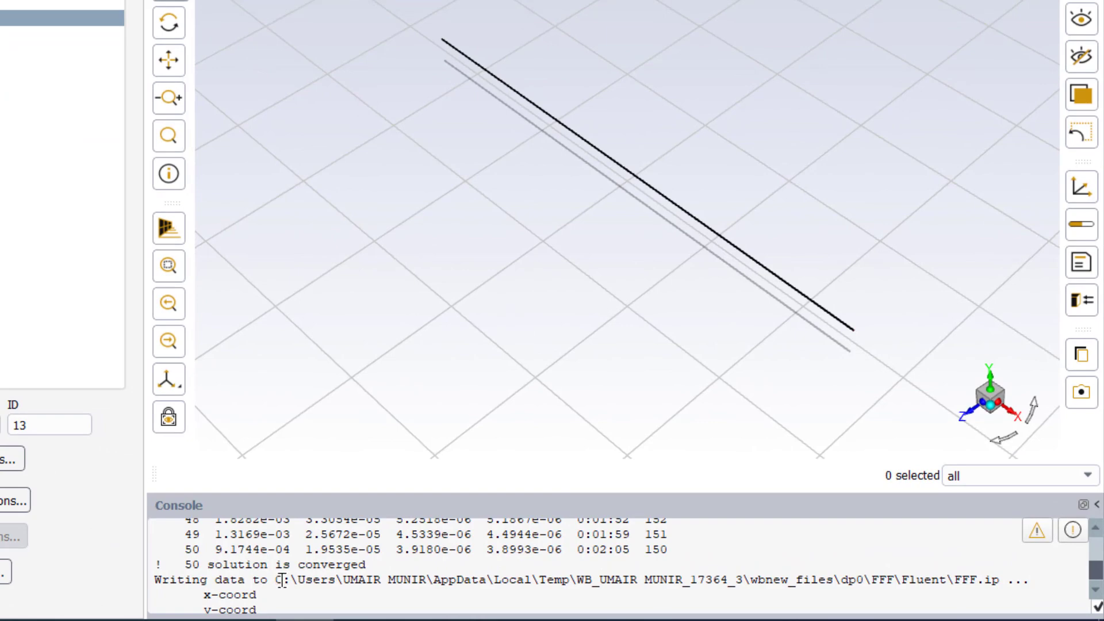
pyautogui.scroll(3, 282, 580)
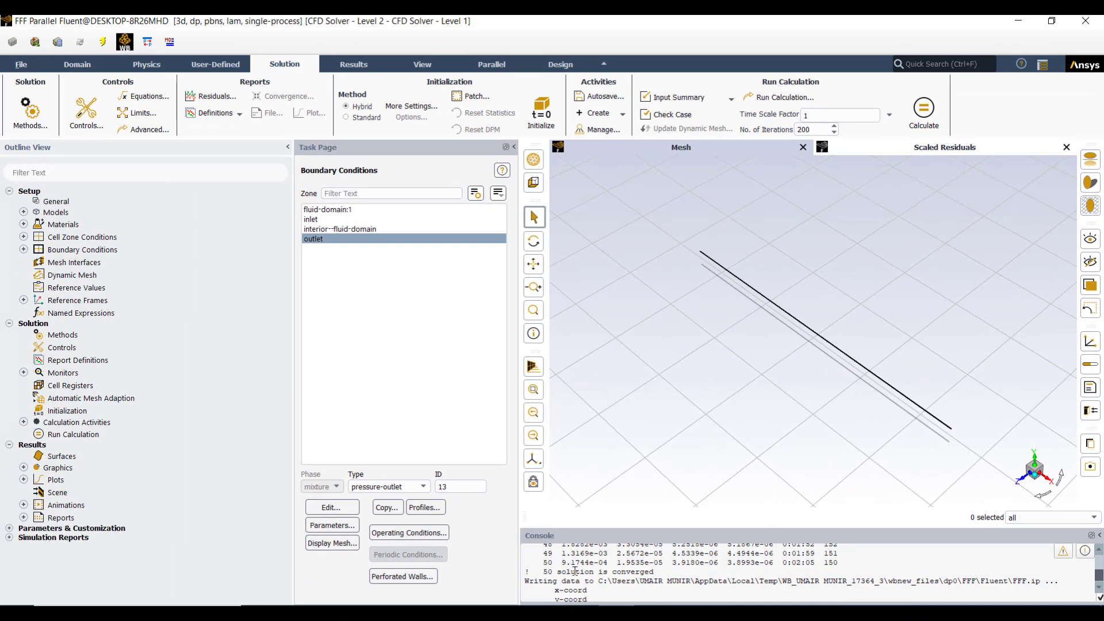
# Close Fluent and open the Results (A6) cell in CFD-Post
pyautogui.click(1084, 23)
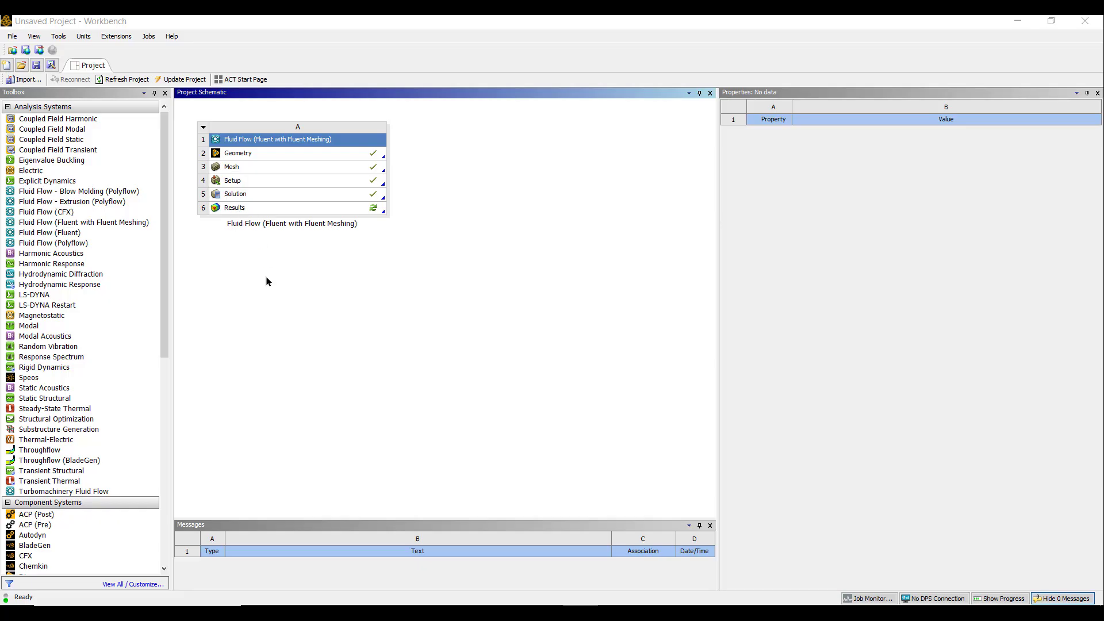
pyautogui.doubleClick(239, 210)
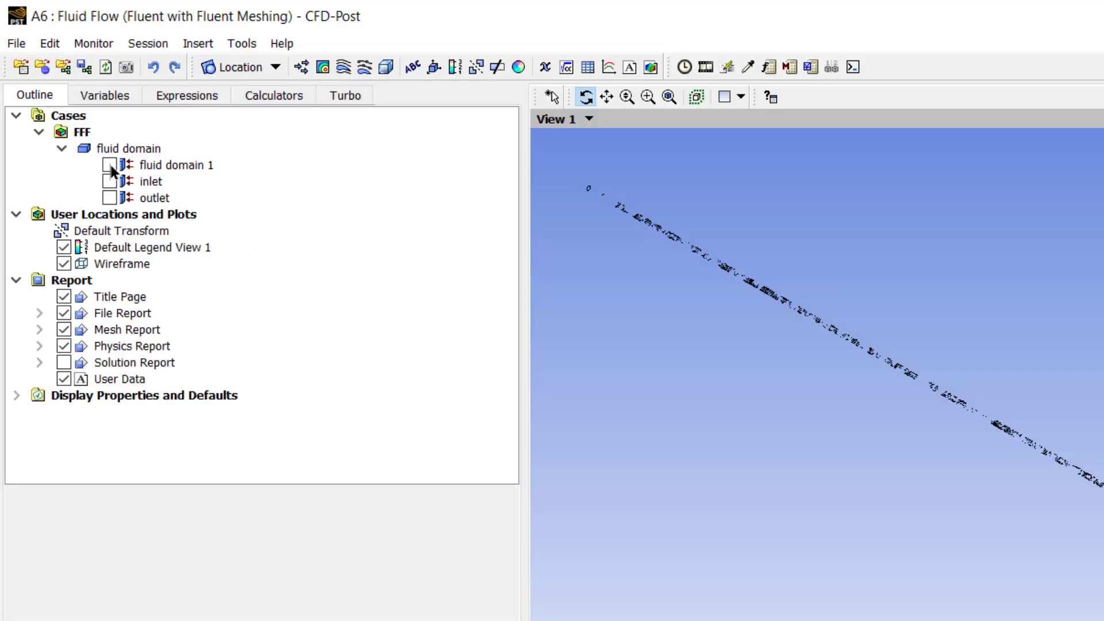
# Show fluid domain 1 and add a Pressure contour named 'pressure contour' with 110 levels
pyautogui.click(109, 164)
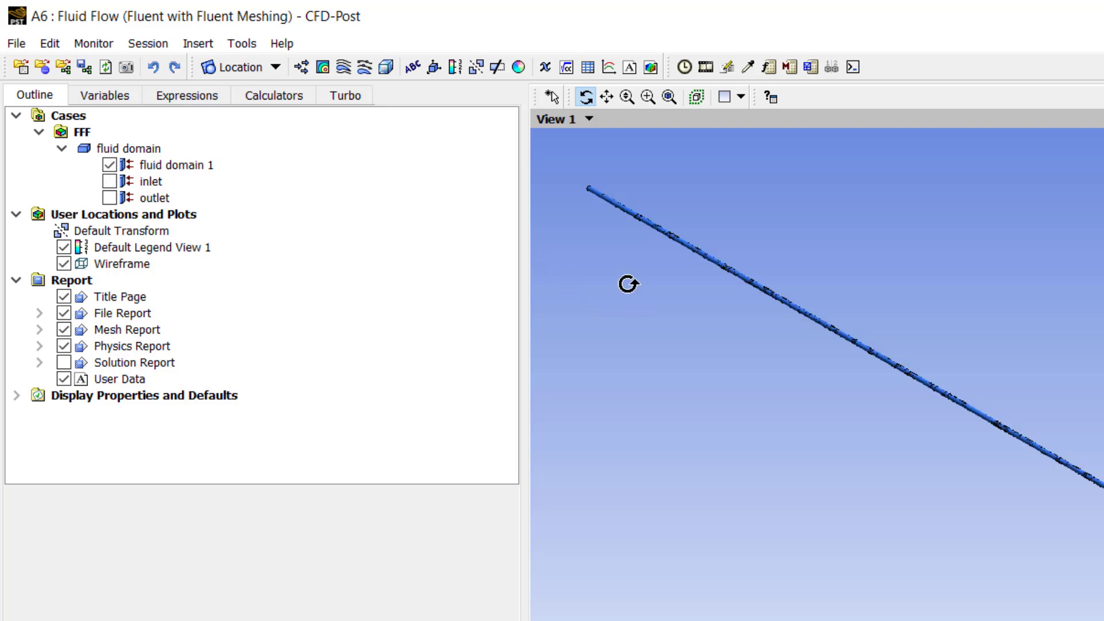
pyautogui.click(323, 69)
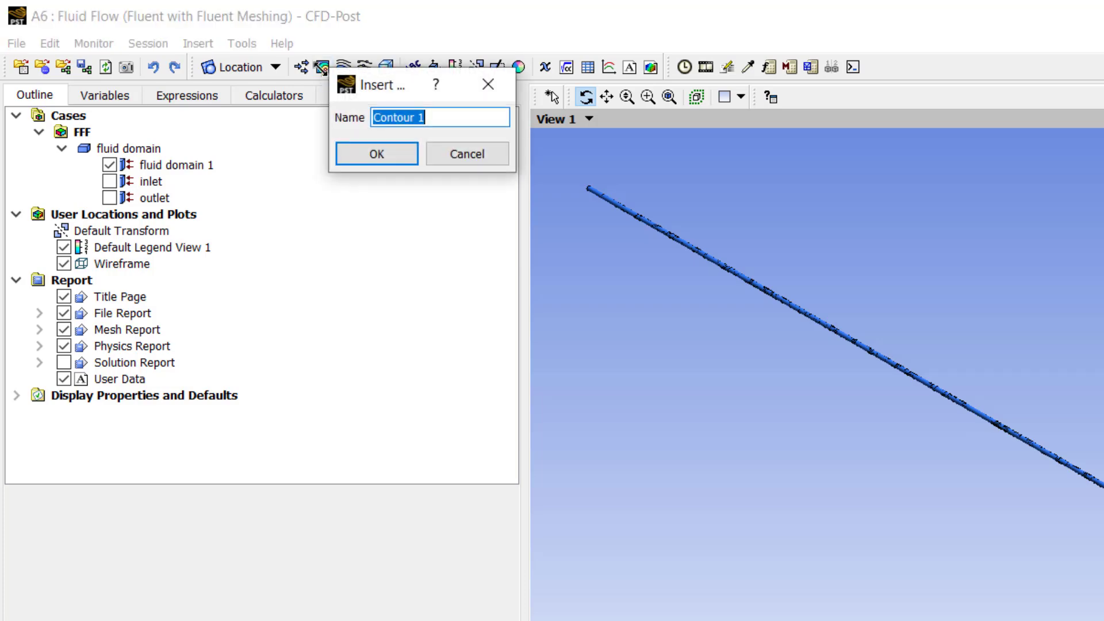
pyautogui.write('pressure c')
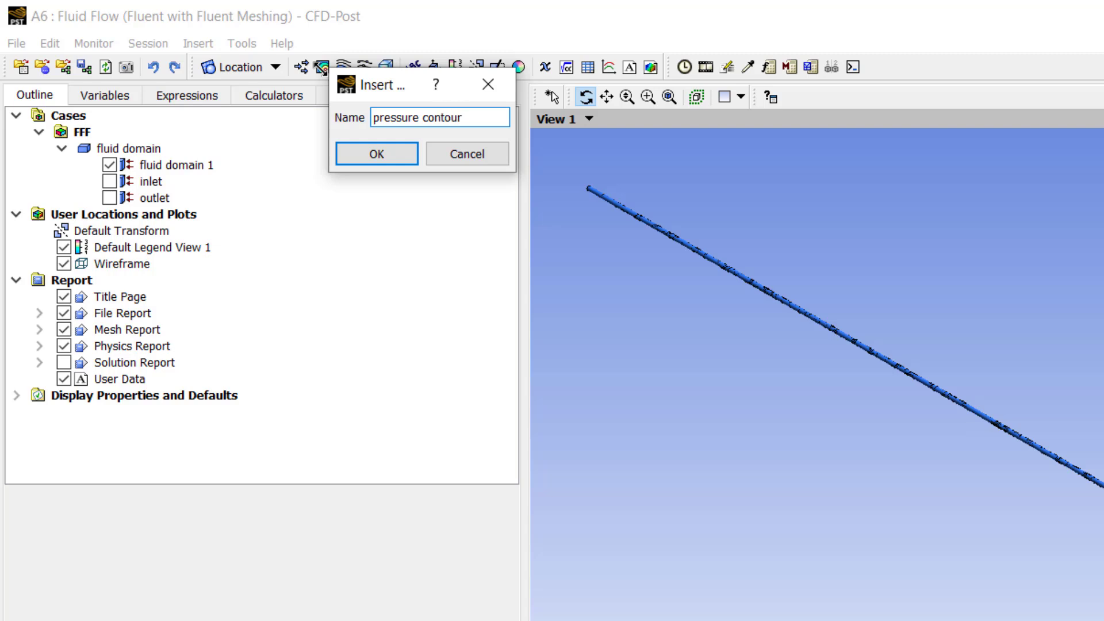
pyautogui.click(364, 152)
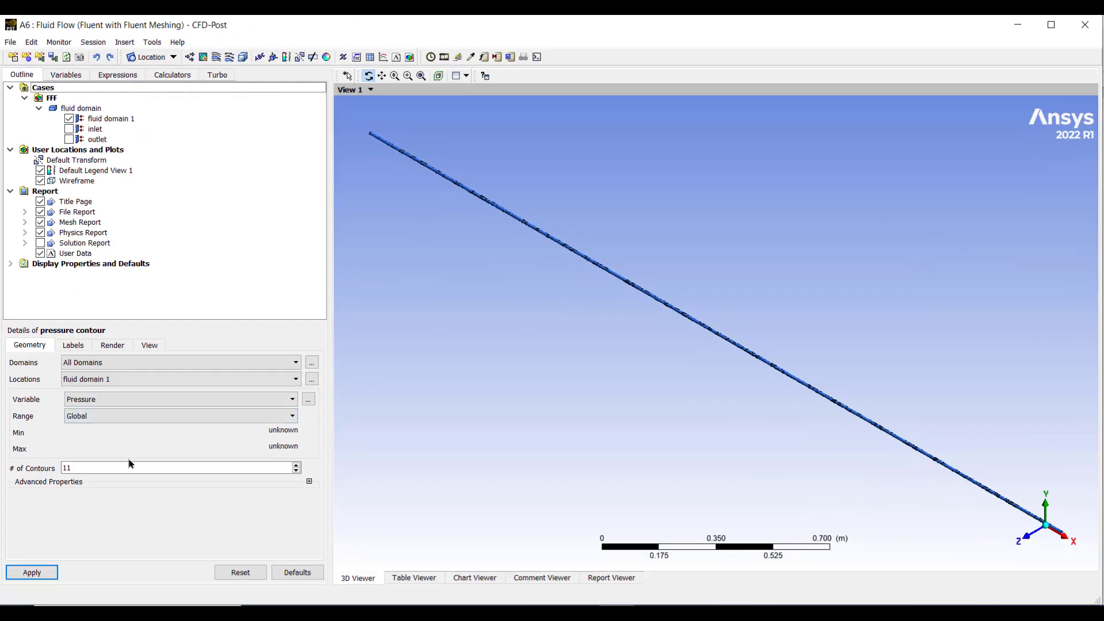
pyautogui.click(129, 466)
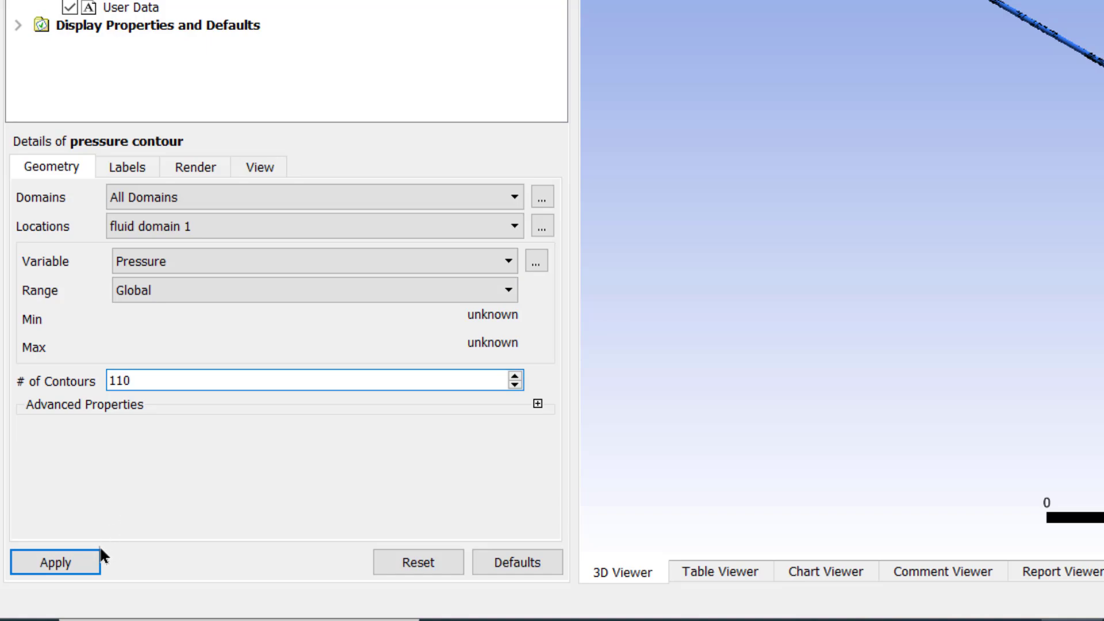
# Apply the pressure contour and view the pipe from the +Z front
pyautogui.click(77, 565)
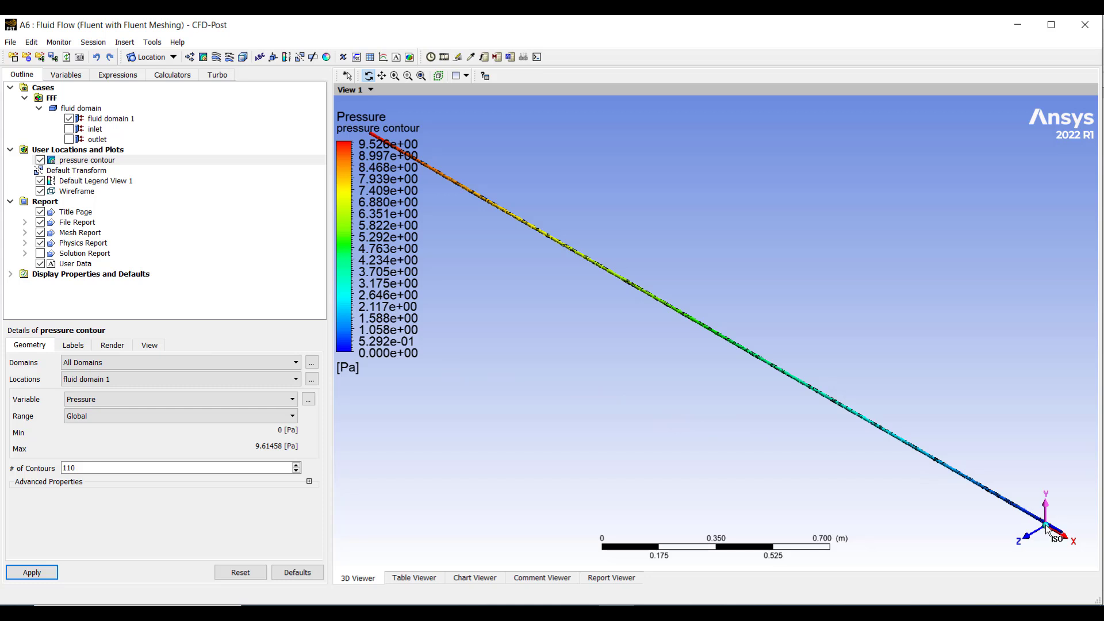
pyautogui.click(1033, 542)
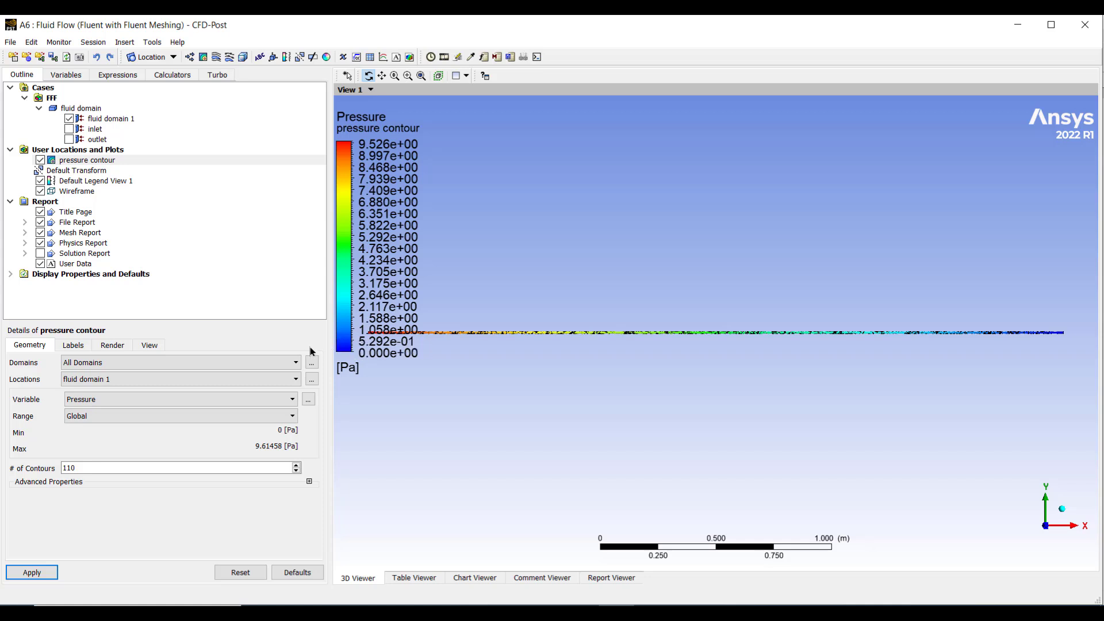
# Apply a 1, 10, 1 scale to the pressure contour and pan the pipe into view
pyautogui.click(155, 347)
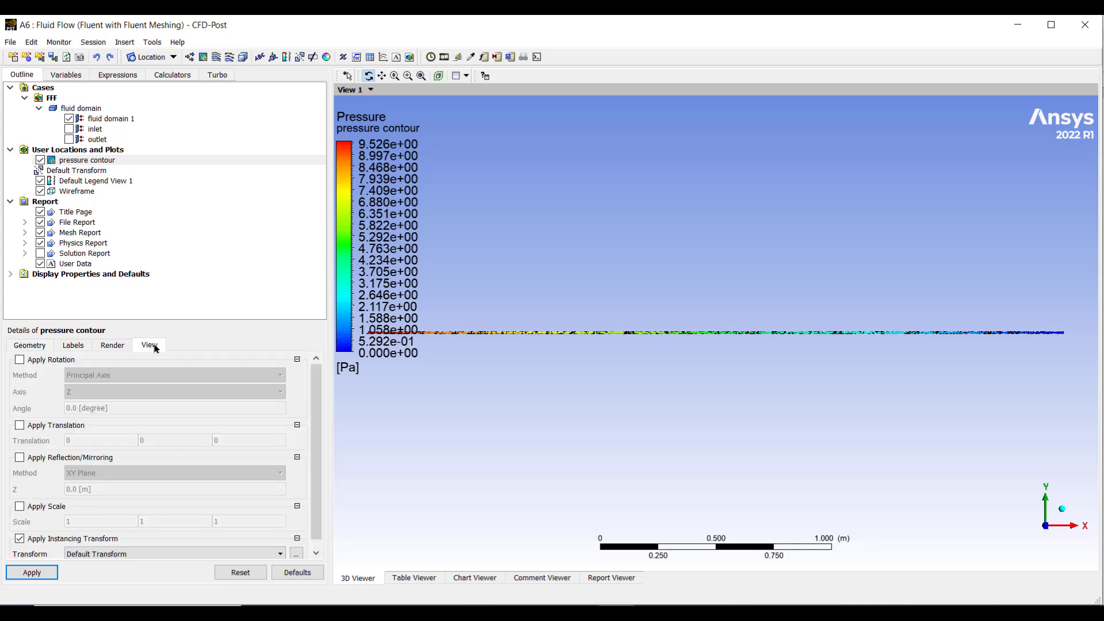
pyautogui.click(20, 507)
pyautogui.click(87, 521)
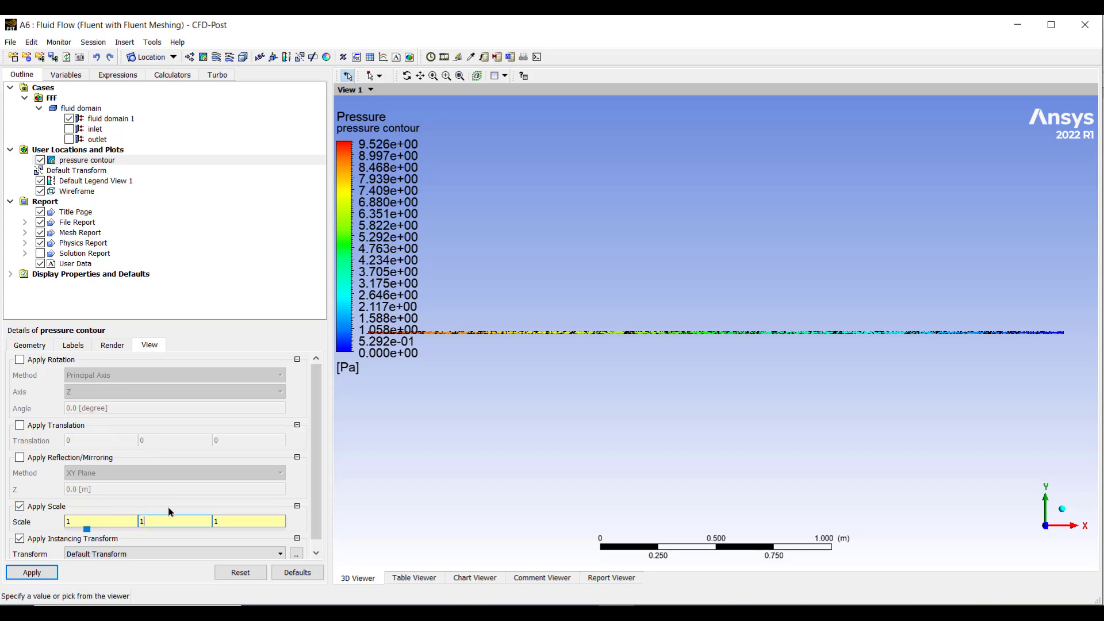
pyautogui.write('0')
pyautogui.click(42, 573)
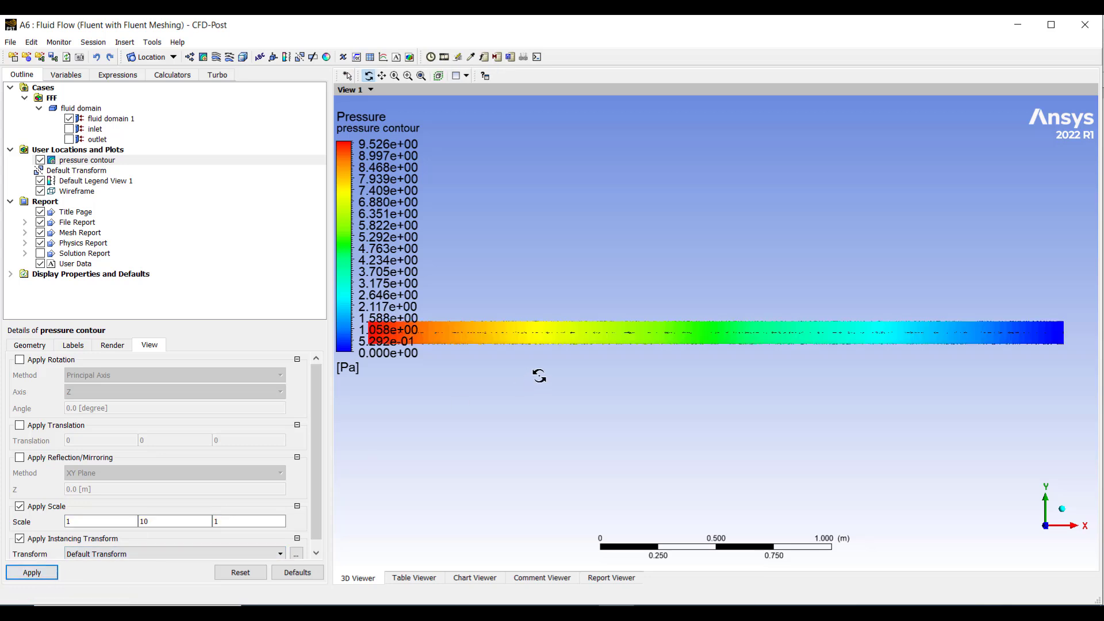
pyautogui.click(382, 75)
pyautogui.moveTo(564, 338); pyautogui.dragTo(623, 276)
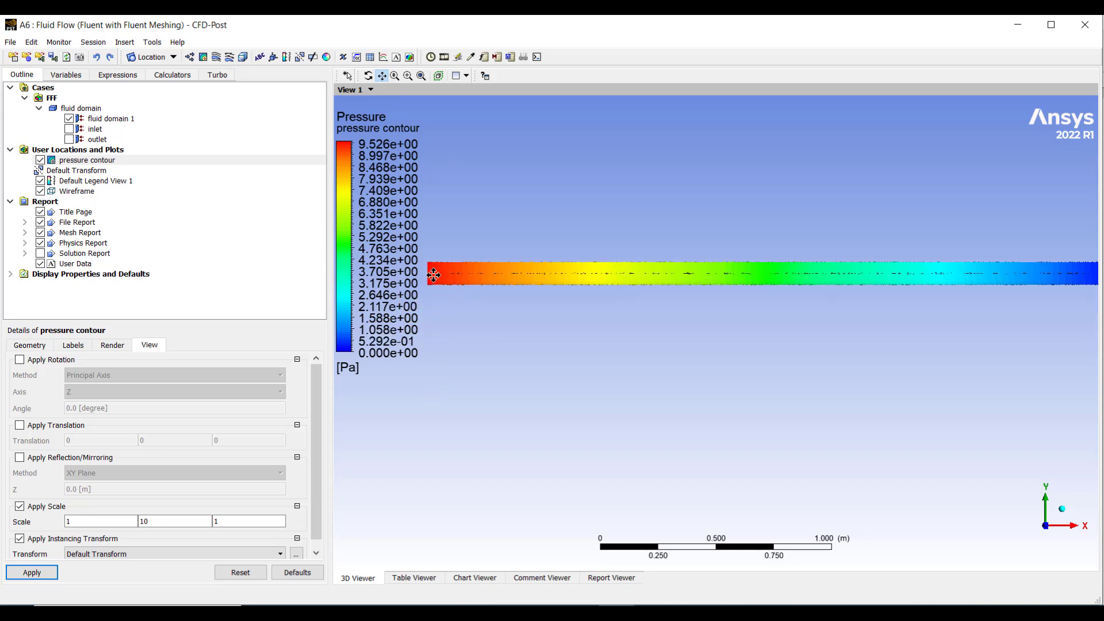